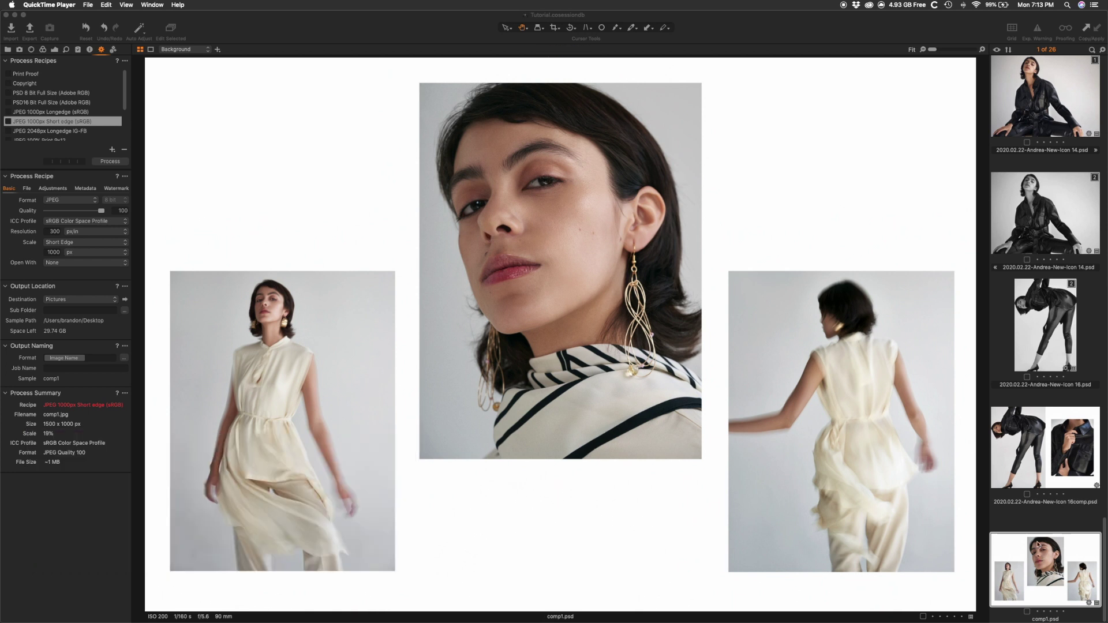
# Step: Browse the image thumbnails and select the black-and-white portrait whose file name ends in Icon 11
pyautogui.scroll(2, 1037, 544)
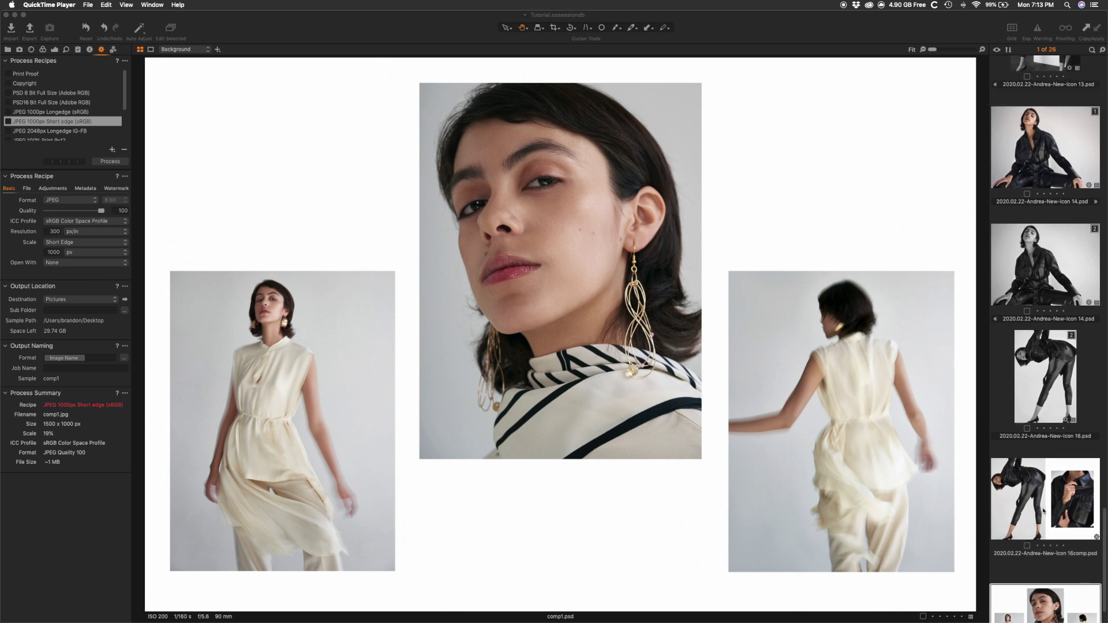
pyautogui.click(1039, 544)
pyautogui.click(1030, 357)
pyautogui.click(1025, 261)
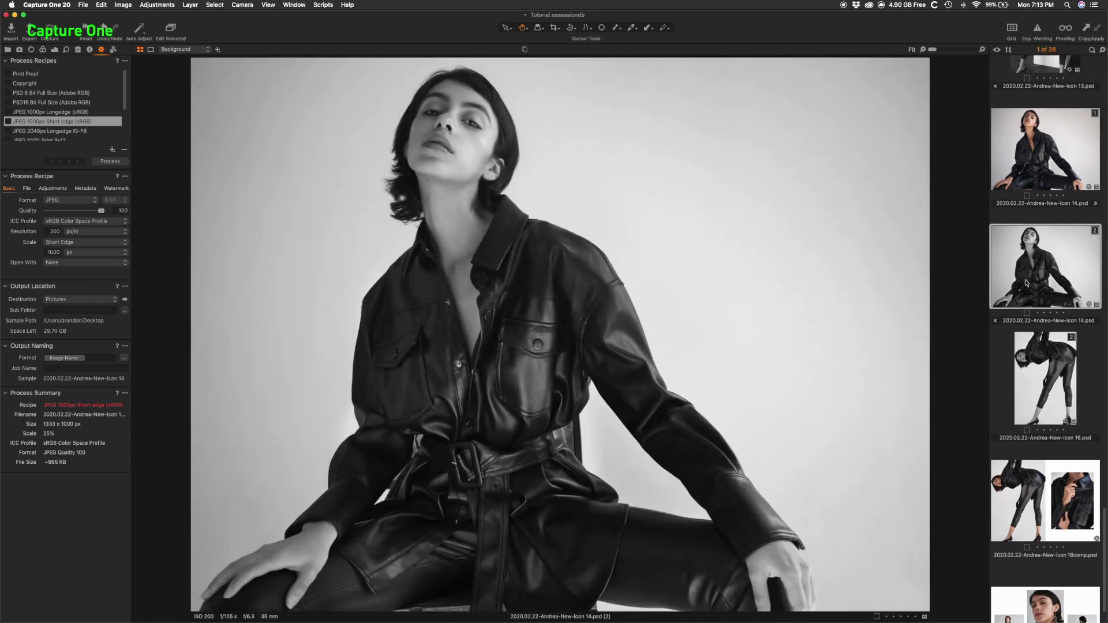
pyautogui.scroll(1, 1029, 279)
pyautogui.click(1037, 108)
pyautogui.scroll(4, 1039, 127)
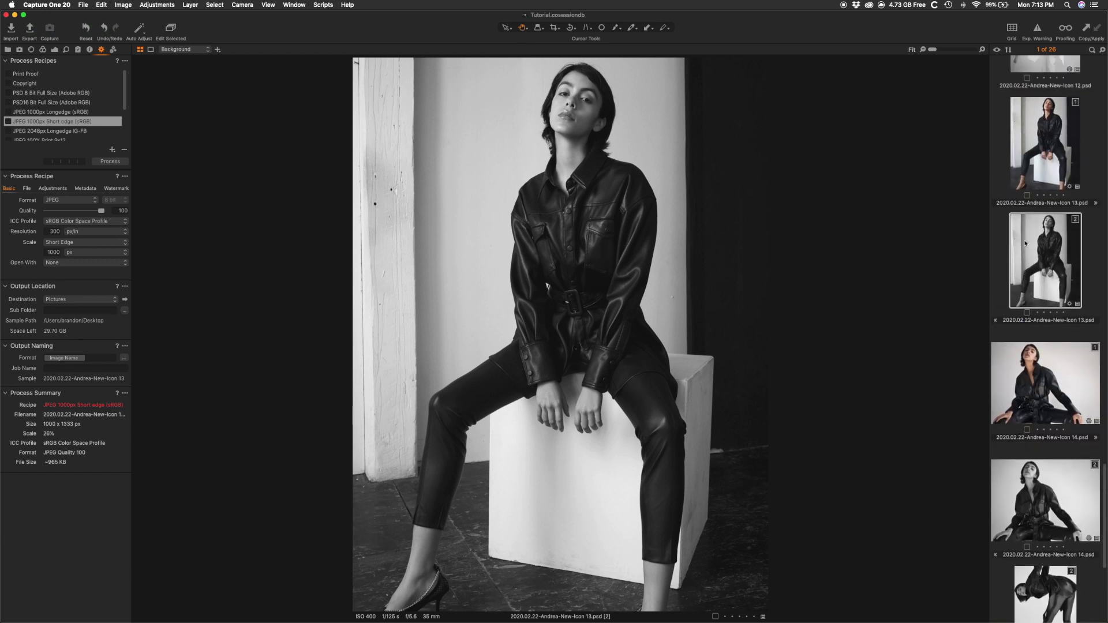
pyautogui.click(1056, 197)
pyautogui.click(1058, 148)
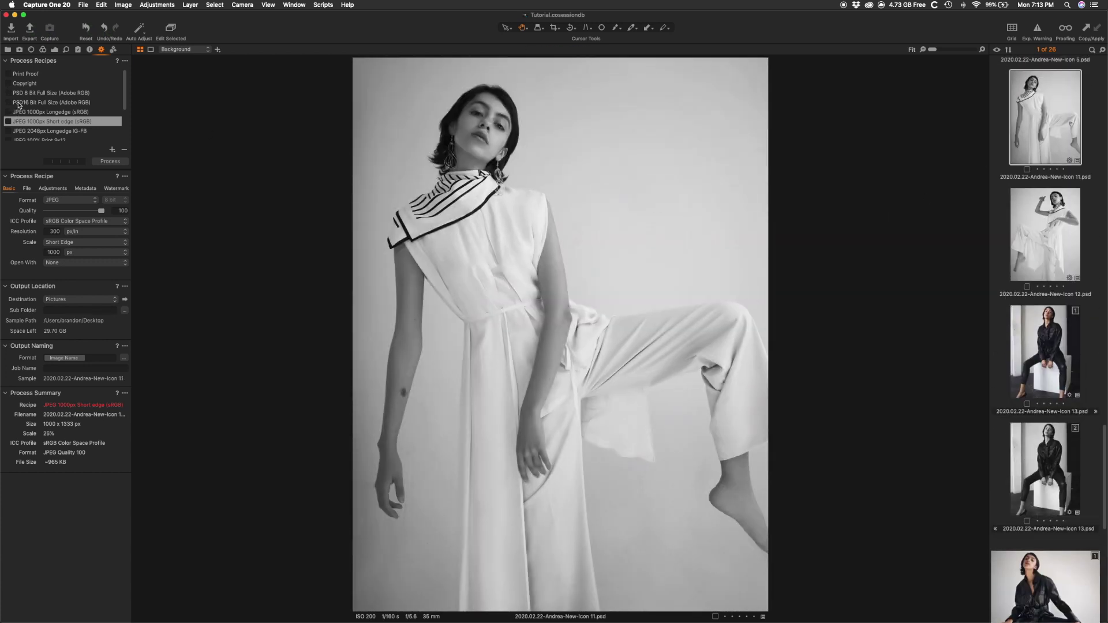
# Step: Look through the process recipes, add a blank recipe and delete it again
pyautogui.scroll(-2, 17, 105)
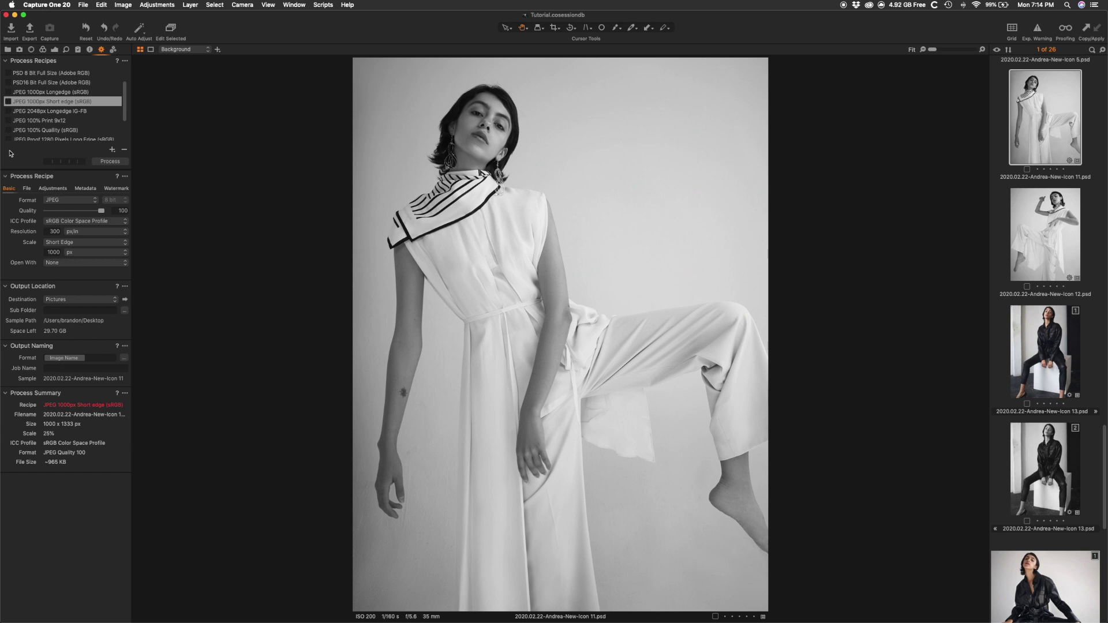
pyautogui.scroll(2, 124, 101)
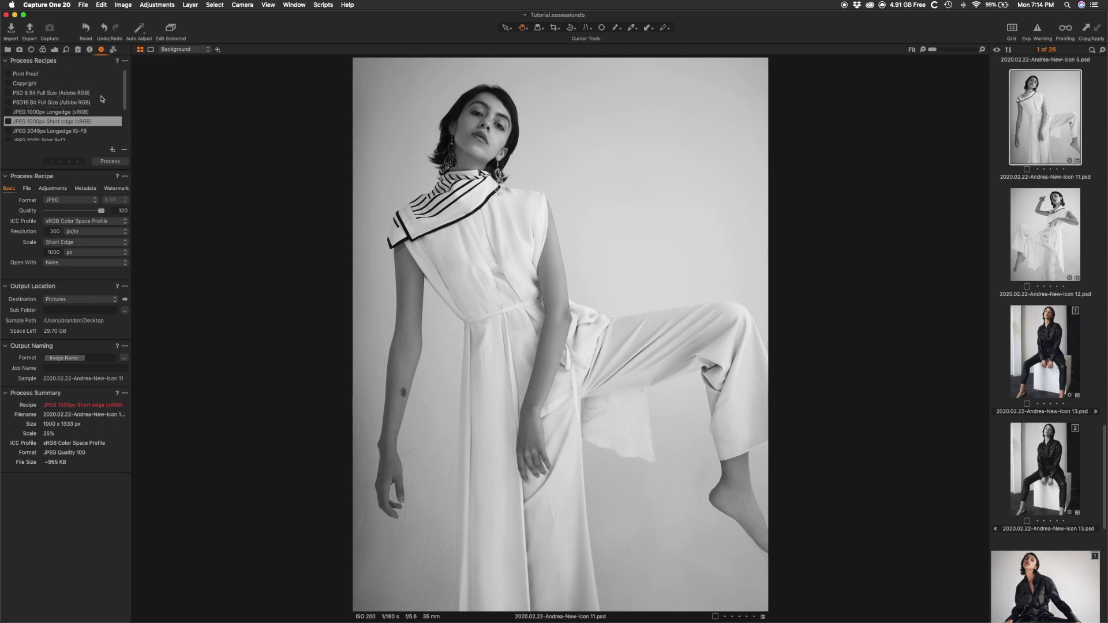
pyautogui.click(113, 150)
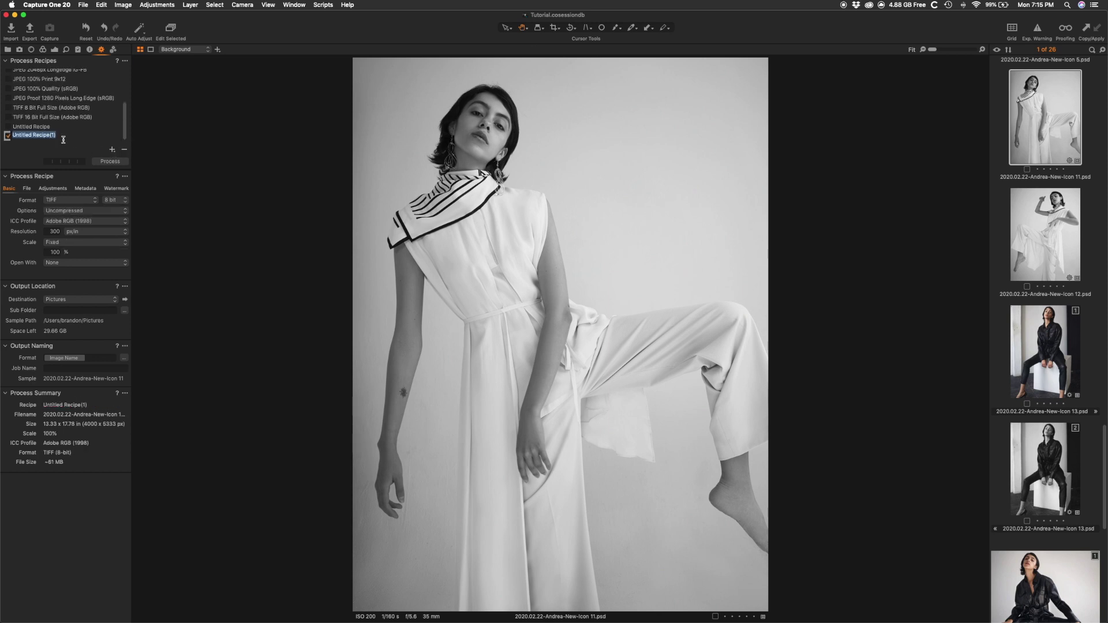
pyautogui.click(125, 150)
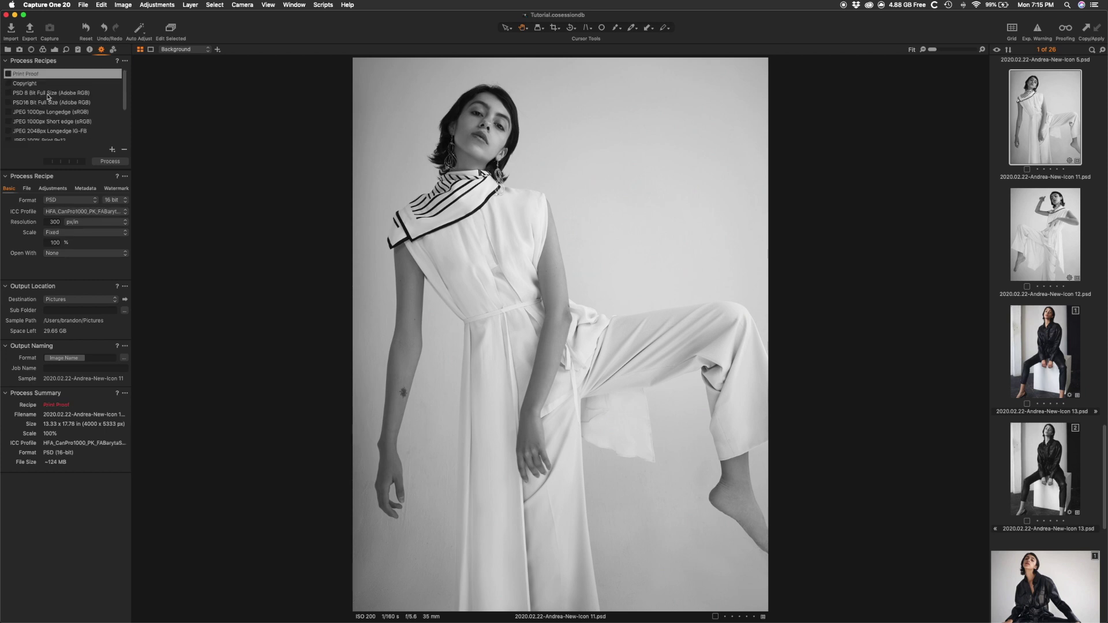
# Step: Check which applications the Print Proof recipe offers for opening processed files
pyautogui.moveTo(48, 97)
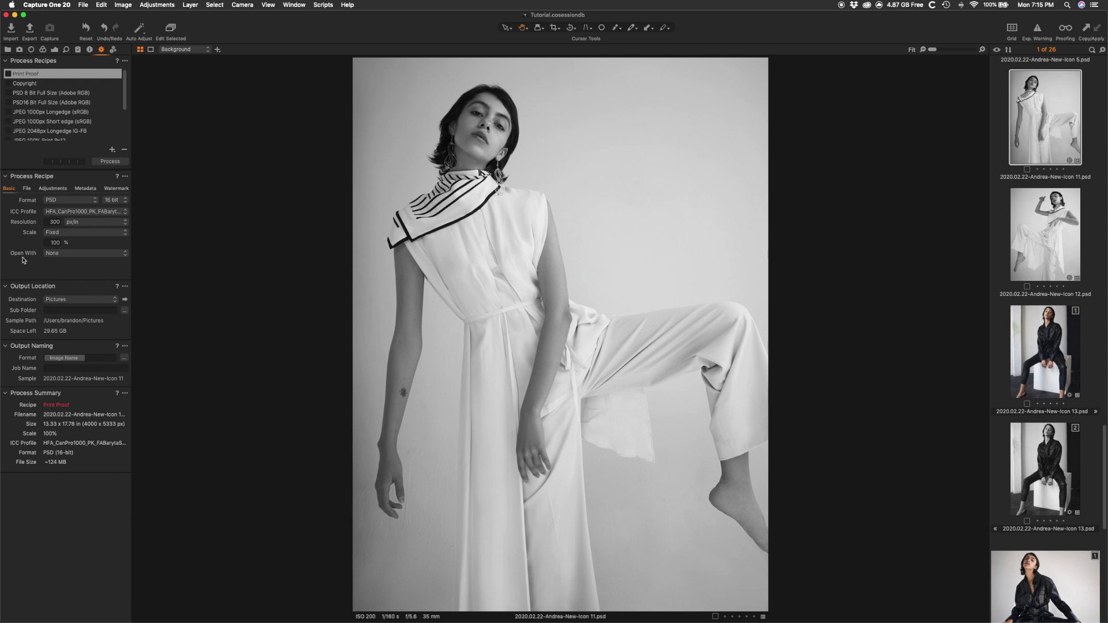
pyautogui.click(64, 254)
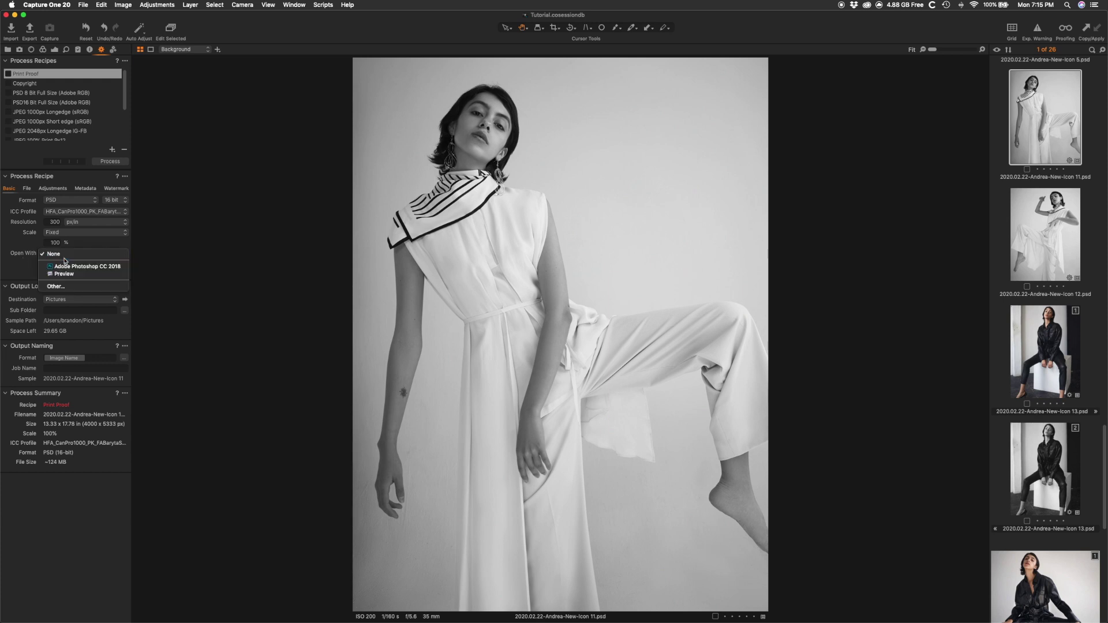
pyautogui.click(28, 239)
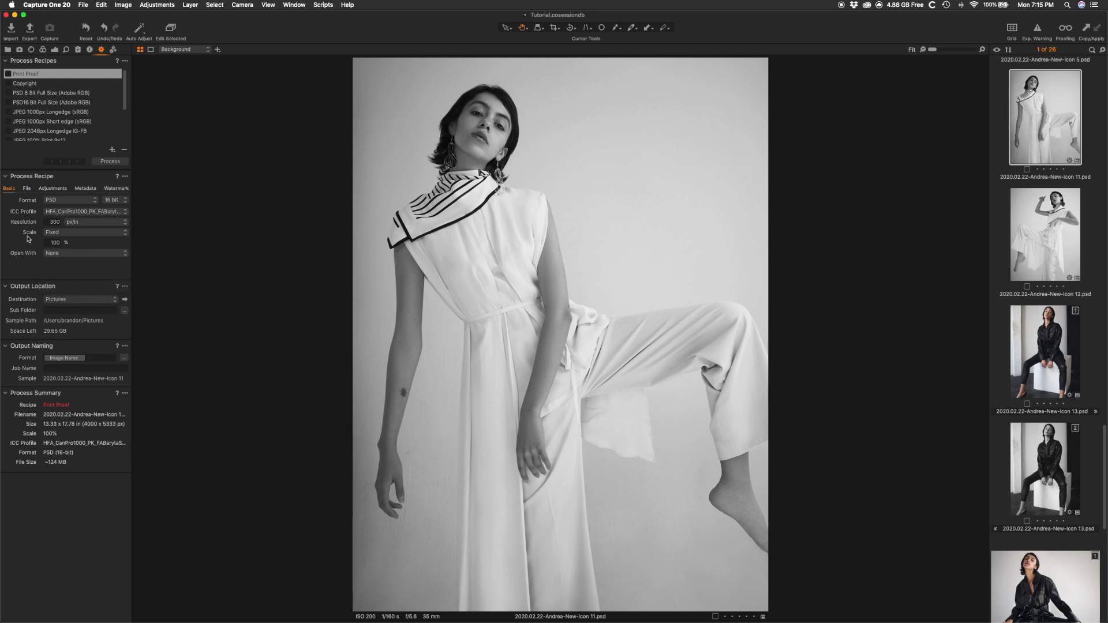
# Step: Select the PSD 8 Bit Full Size (Adobe RGB) recipe and set the output destination to the Desktop folder
pyautogui.click(35, 93)
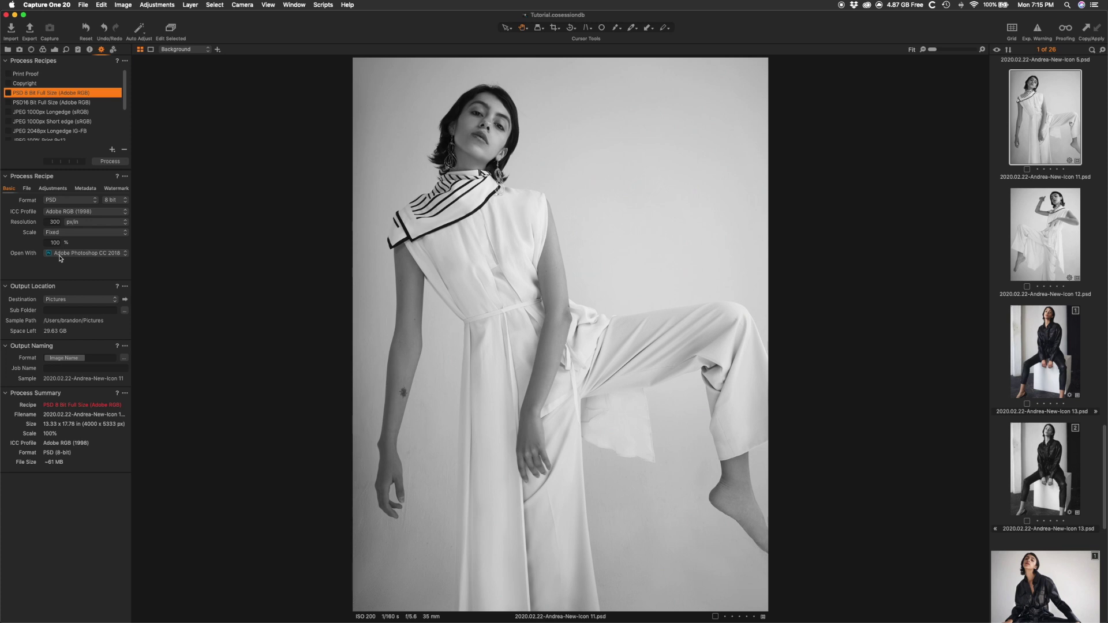
pyautogui.click(61, 305)
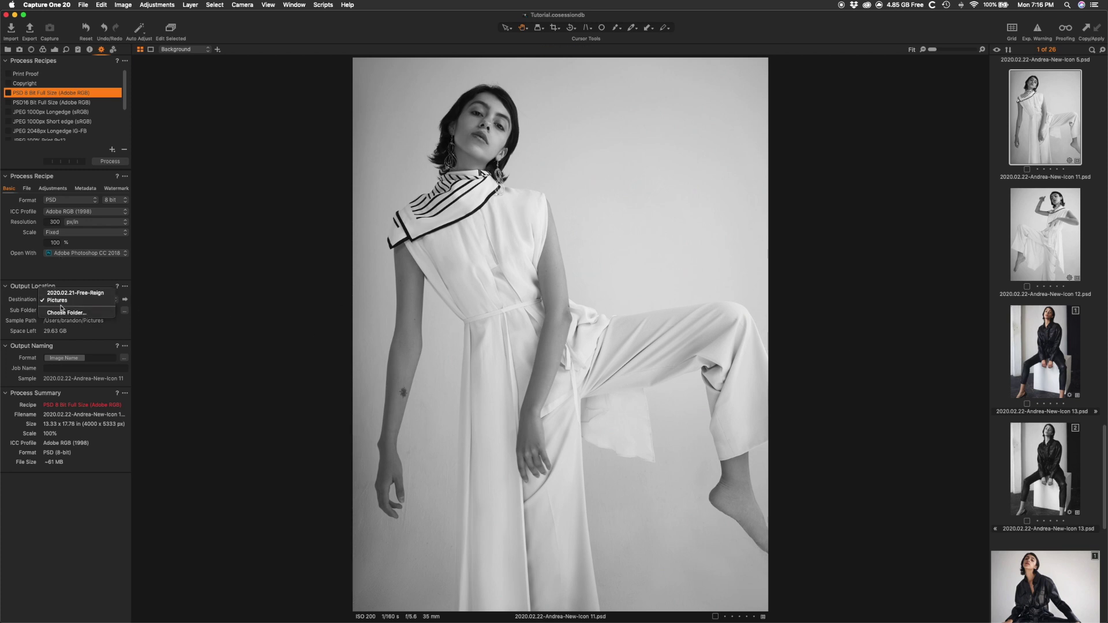
pyautogui.click(64, 313)
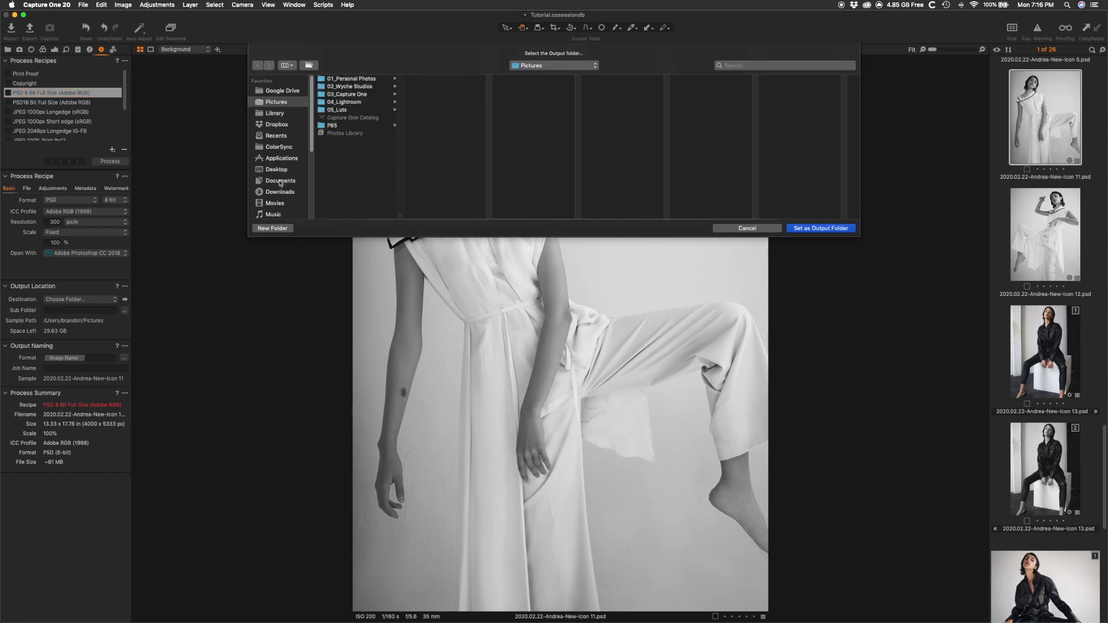
pyautogui.click(277, 169)
pyautogui.click(799, 231)
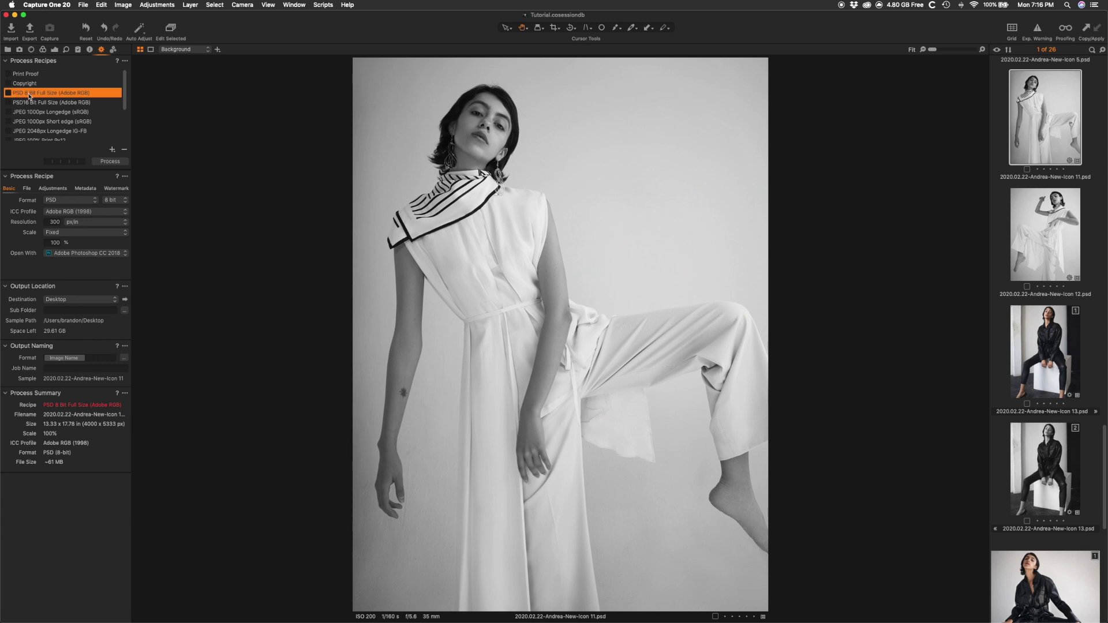
# Step: Process the image with the PSD 8 Bit Full Size recipe and move the exported PSD to a clear area of the desktop
pyautogui.click(11, 94)
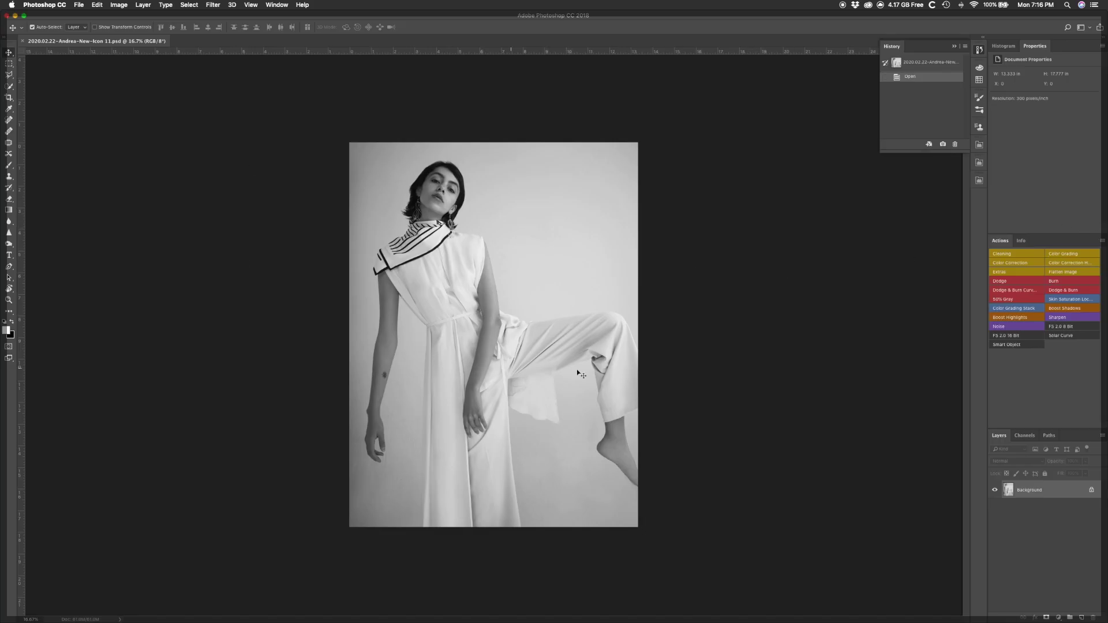
pyautogui.press('F11')
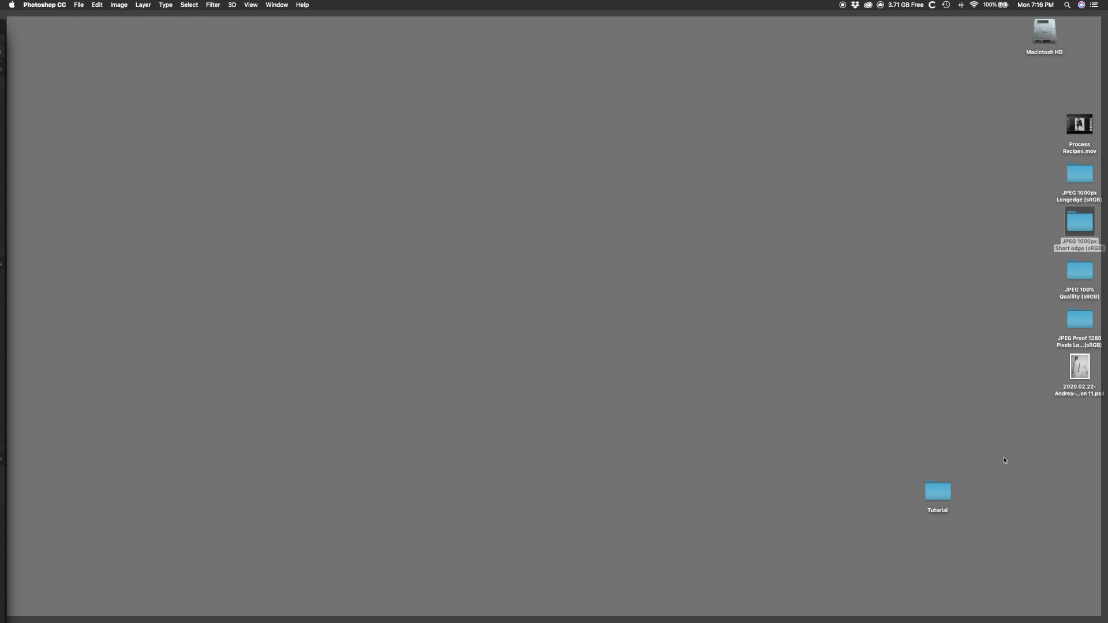
pyautogui.moveTo(1070, 368); pyautogui.dragTo(867, 358)
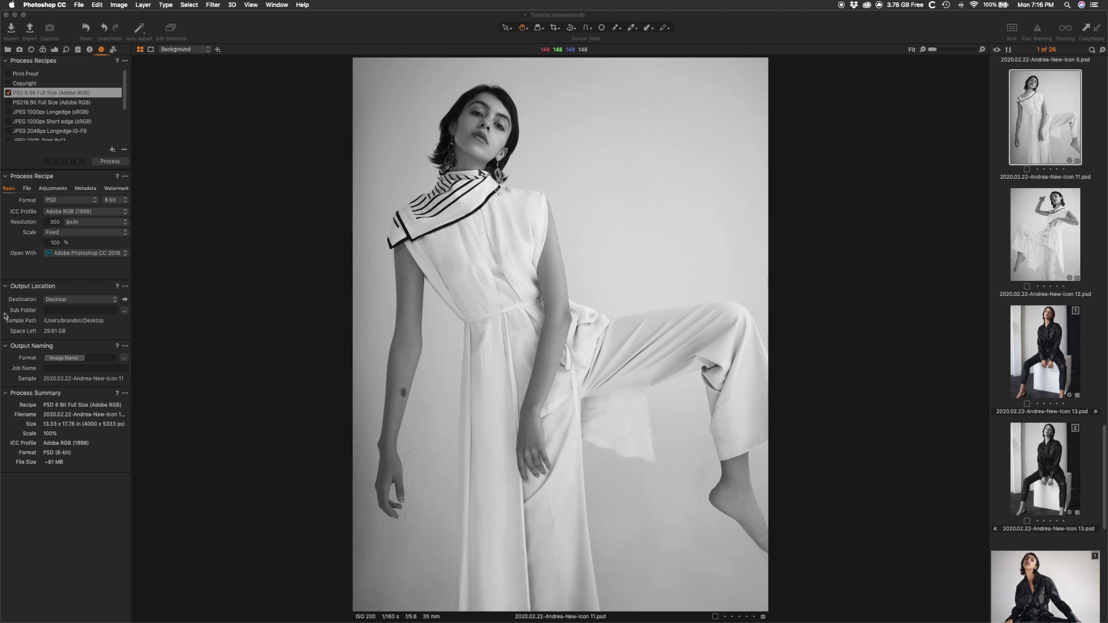
# Step: Select the JPEG 1000px Longedge (sRGB) recipe and examine the tokens available for the output naming format
pyautogui.click(35, 112)
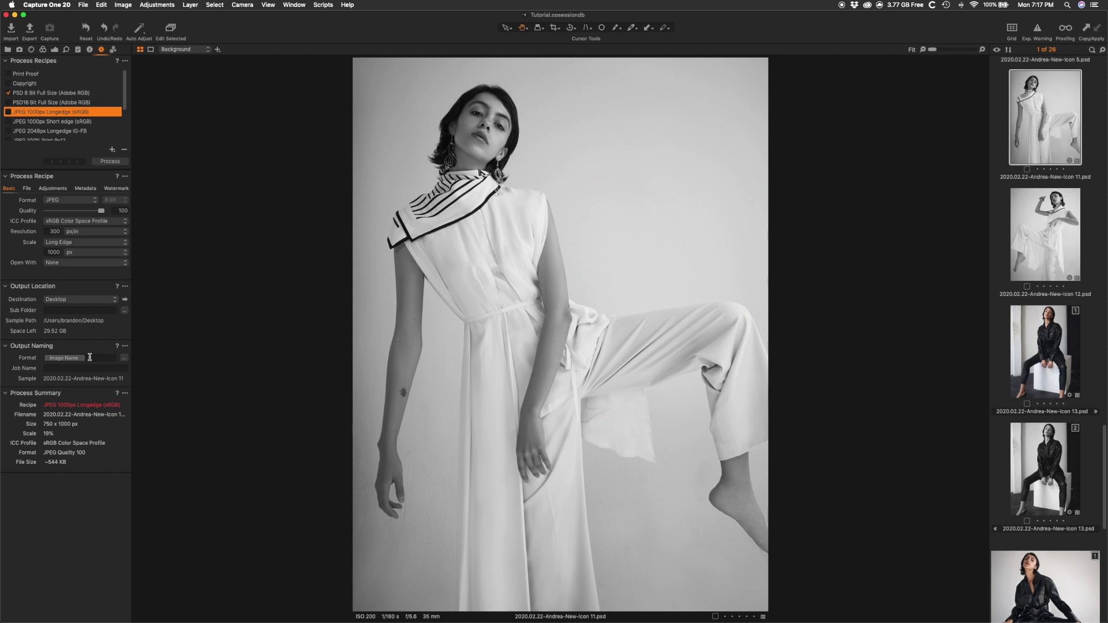
pyautogui.click(124, 358)
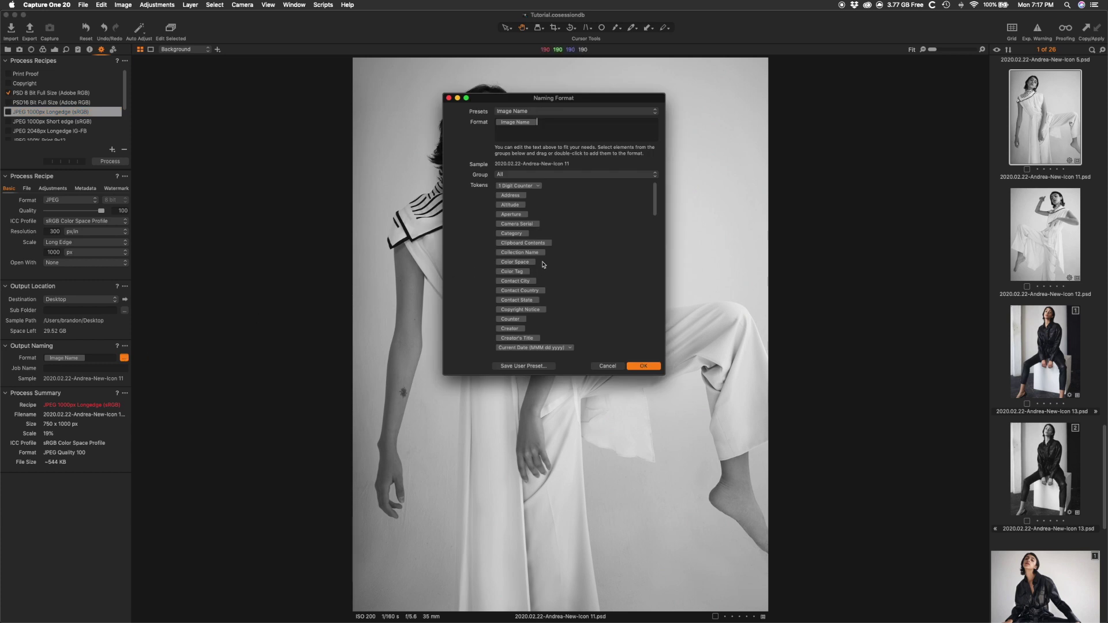
pyautogui.scroll(-3, 543, 264)
pyautogui.scroll(-3, 543, 265)
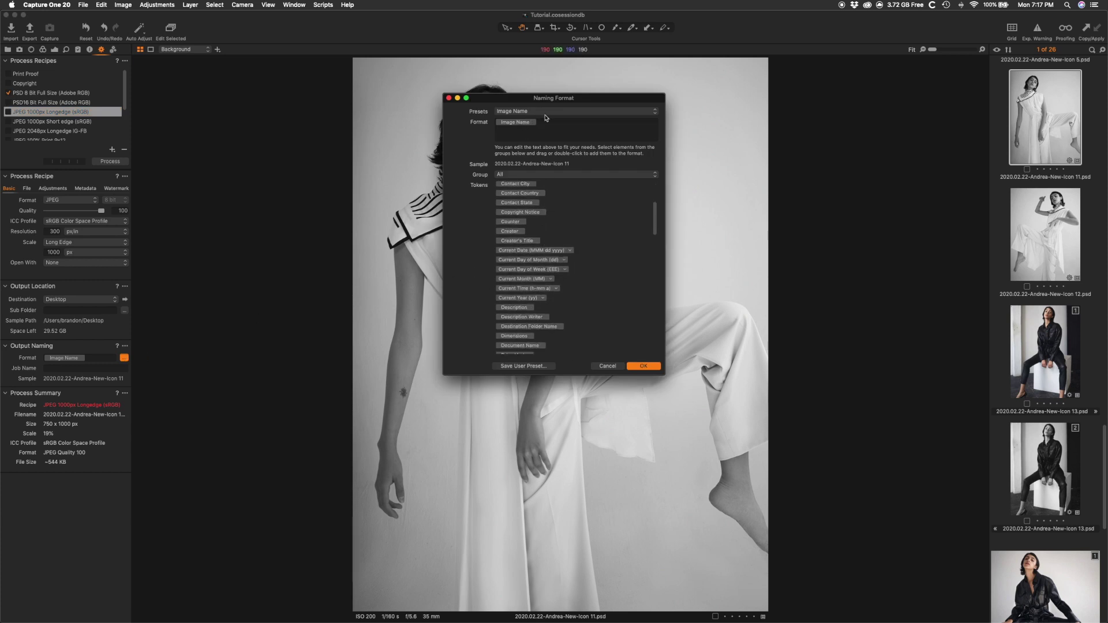
pyautogui.click(609, 366)
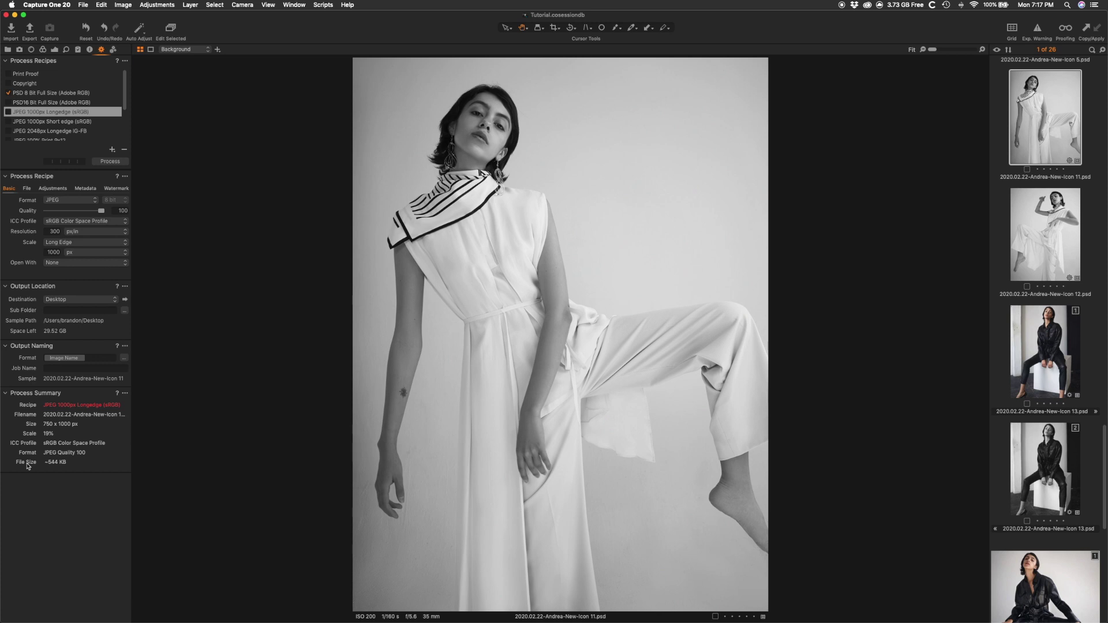
# Step: Examine the JPEG recipe's root folder and subfolder settings and compare them with the session folders in the library
pyautogui.click(27, 190)
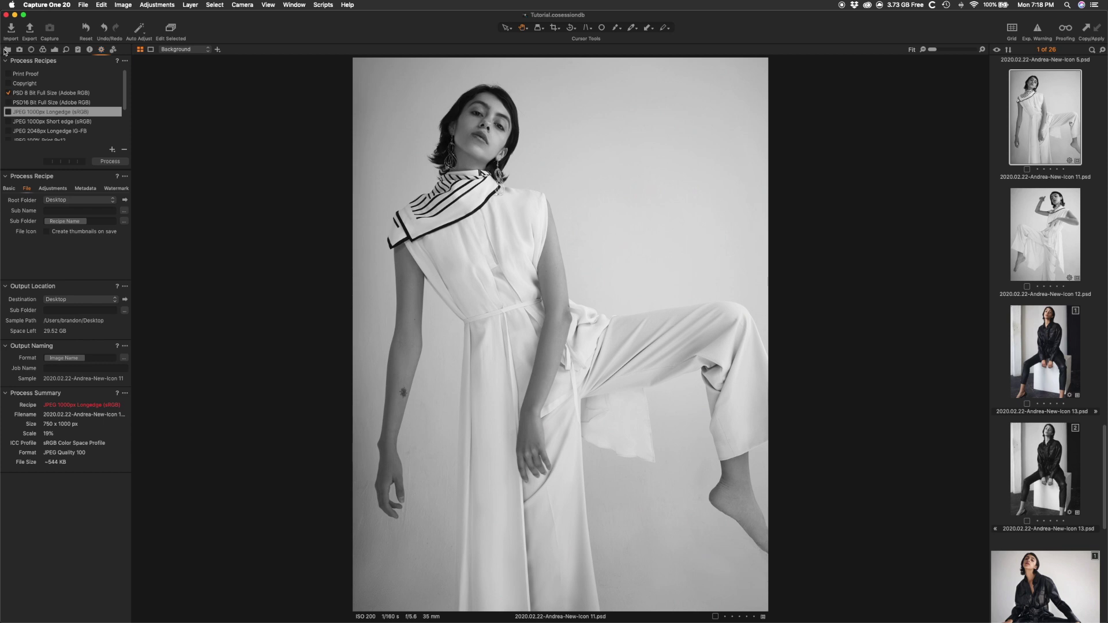
pyautogui.click(7, 50)
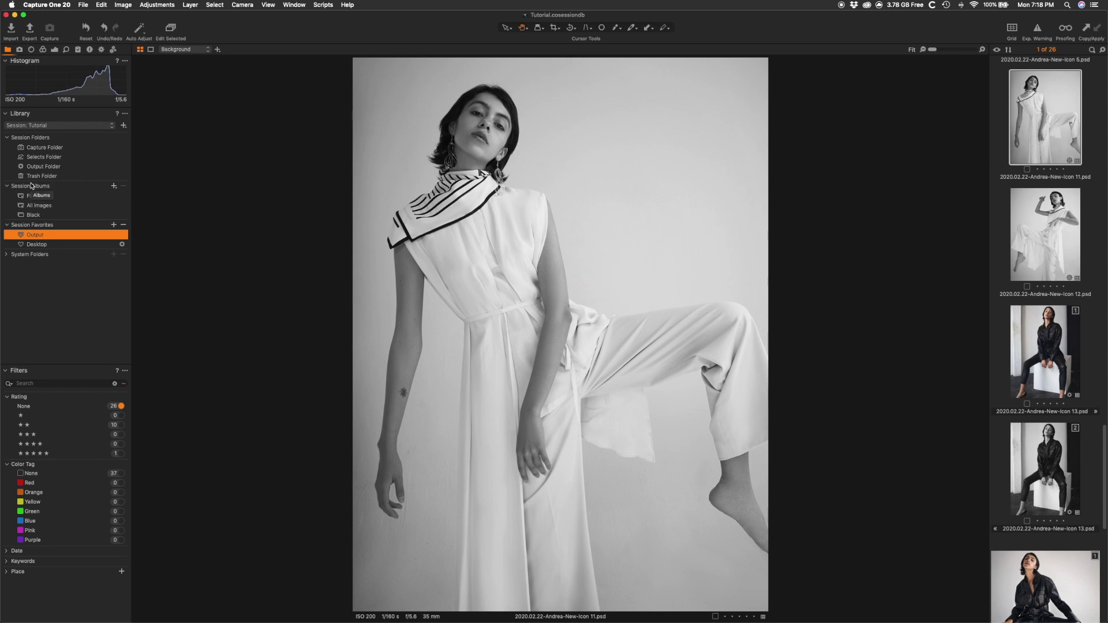
pyautogui.click(102, 50)
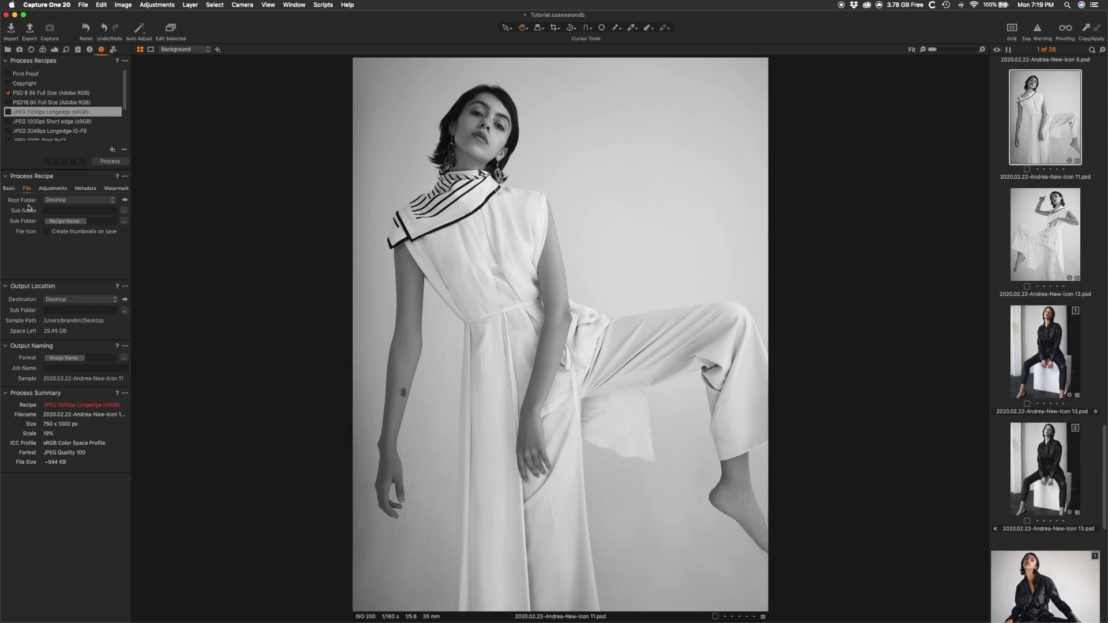
# Step: Set the output destination to Pictures and process the image with only the JPEG 1000px Longedge (sRGB) recipe enabled
pyautogui.click(59, 304)
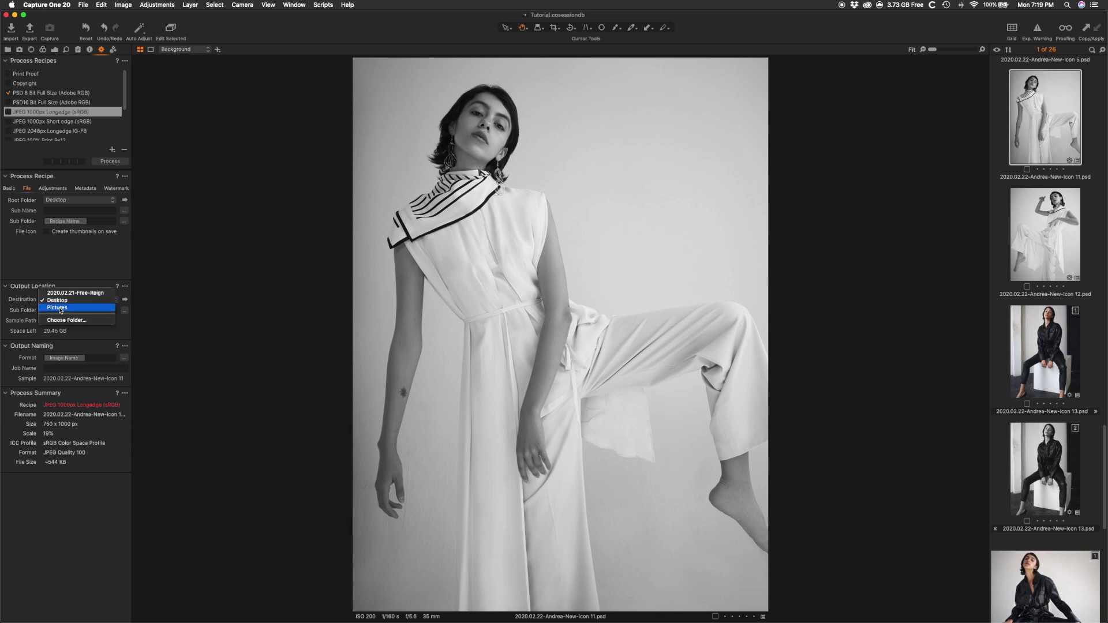
pyautogui.click(60, 308)
pyautogui.click(8, 113)
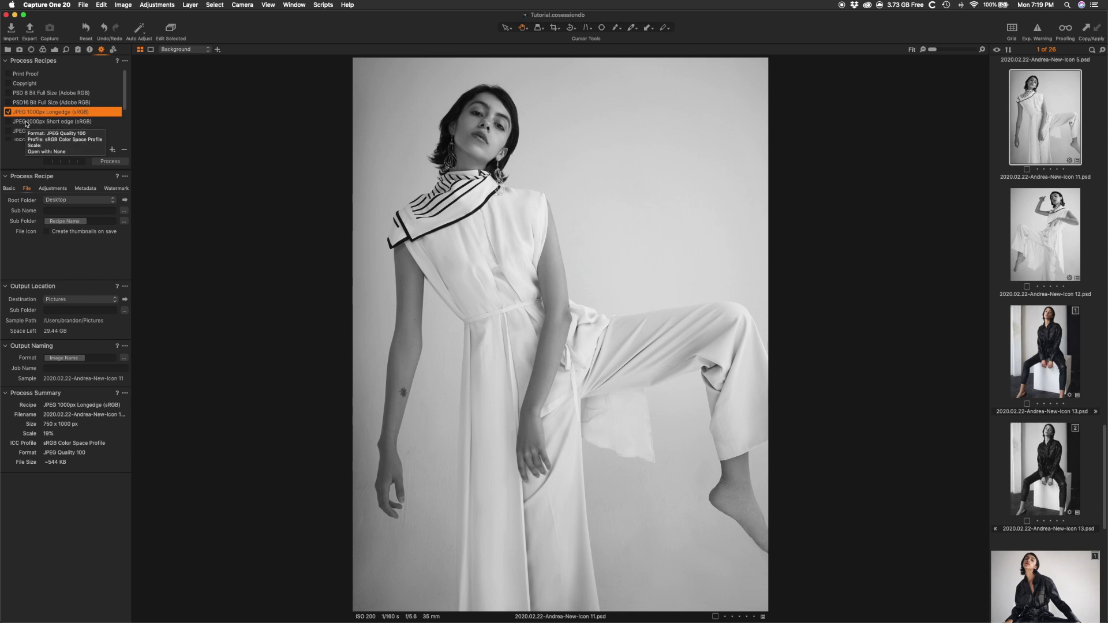
pyautogui.click(97, 161)
# Step: Move the exported JPEG 1000px Longedge (sRGB) folder to a clear area of the desktop and return to Capture One
pyautogui.press('F11')
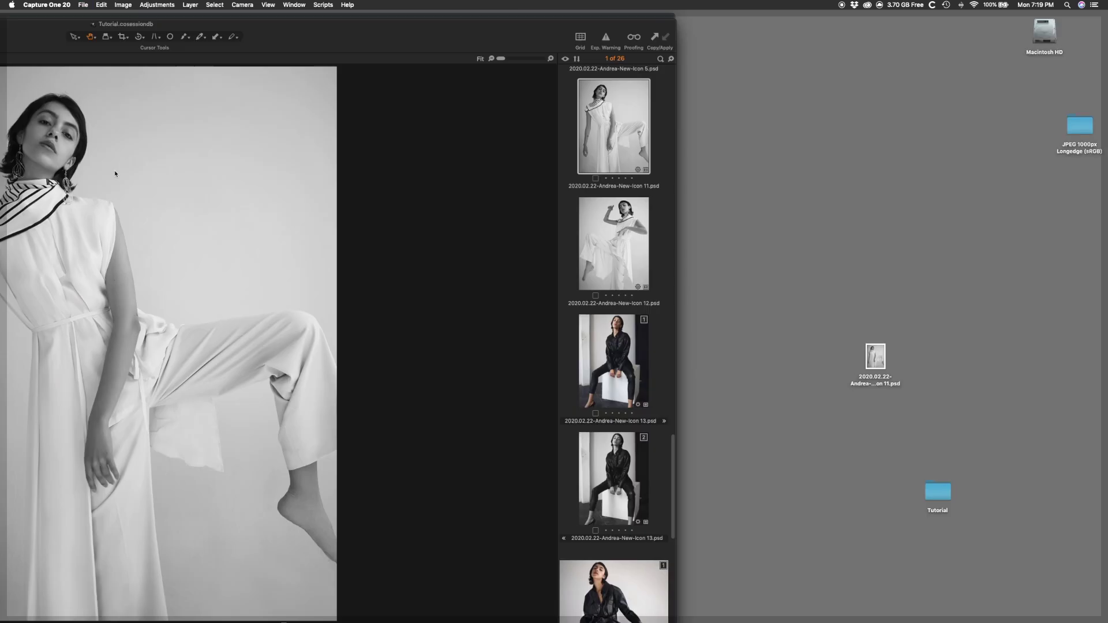
pyautogui.moveTo(1089, 151); pyautogui.dragTo(846, 175)
pyautogui.press('F11')
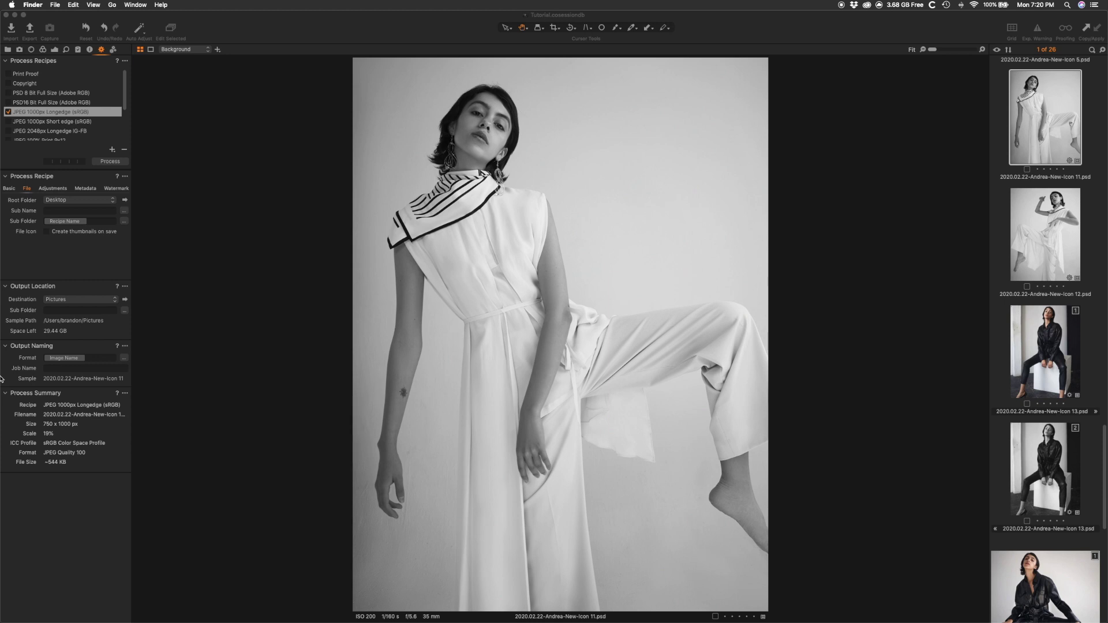
# Step: Examine the crop and output sharpening options of the JPEG 1000px Longedge (sRGB) recipe
pyautogui.click(53, 188)
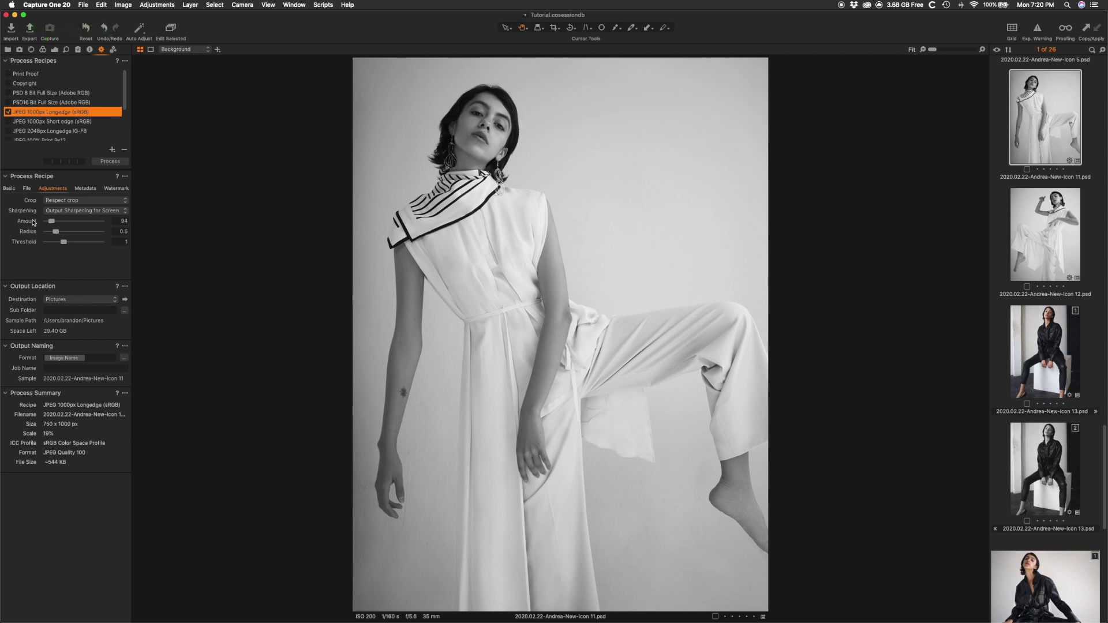
pyautogui.click(46, 202)
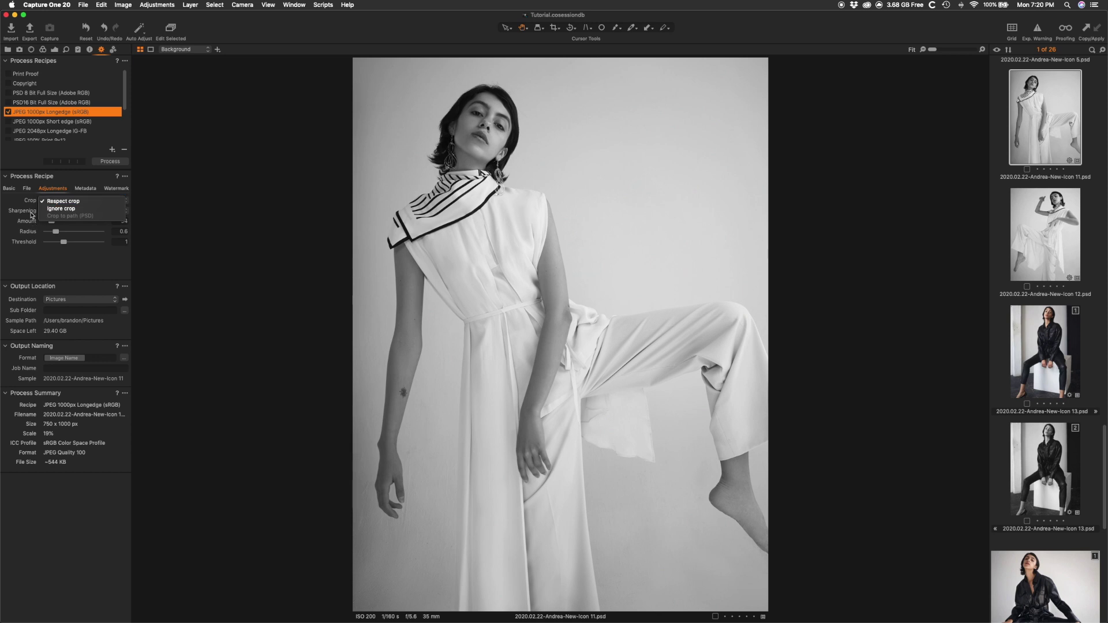
pyautogui.click(32, 215)
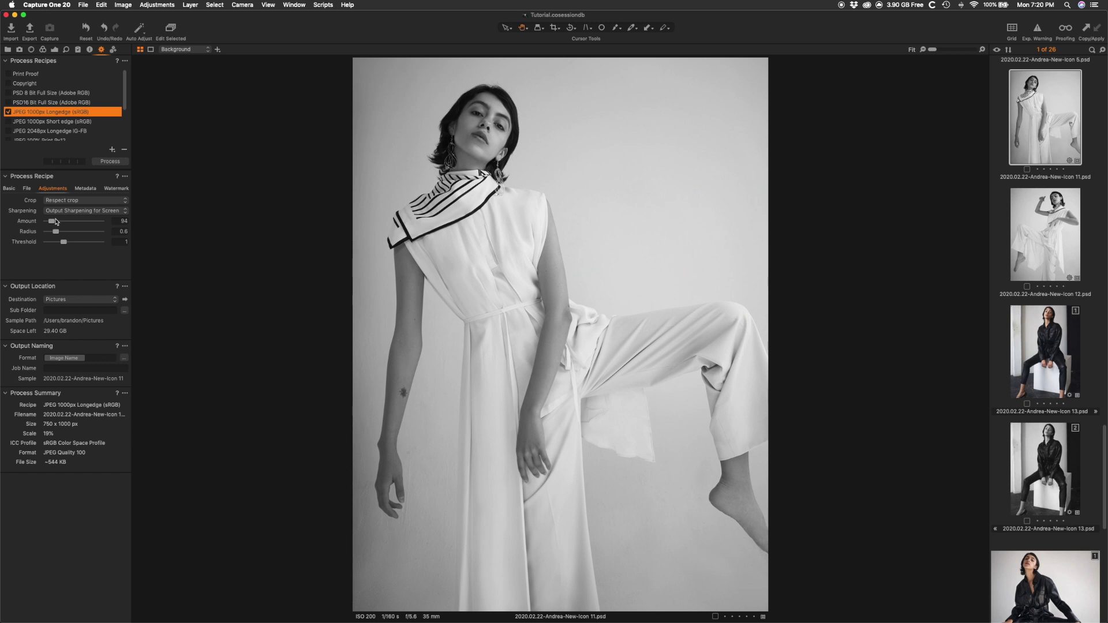
# Step: Turn on recipe proofing for the JPEG 1000px Longedge recipe and review its format, scale and sharpening settings
pyautogui.press('super+alt+p')
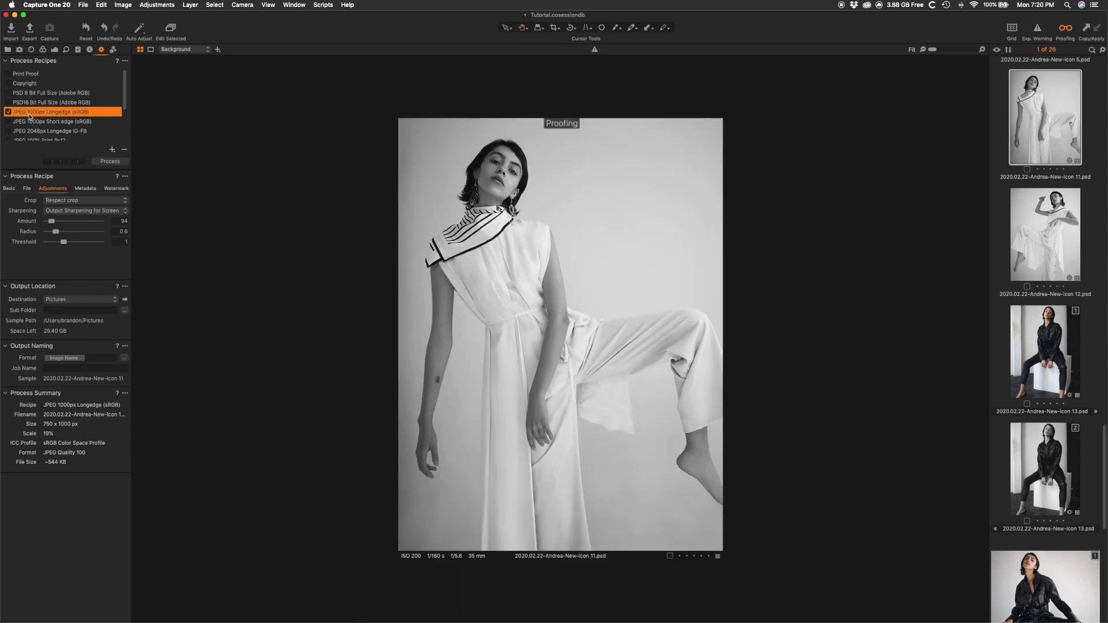
pyautogui.click(10, 189)
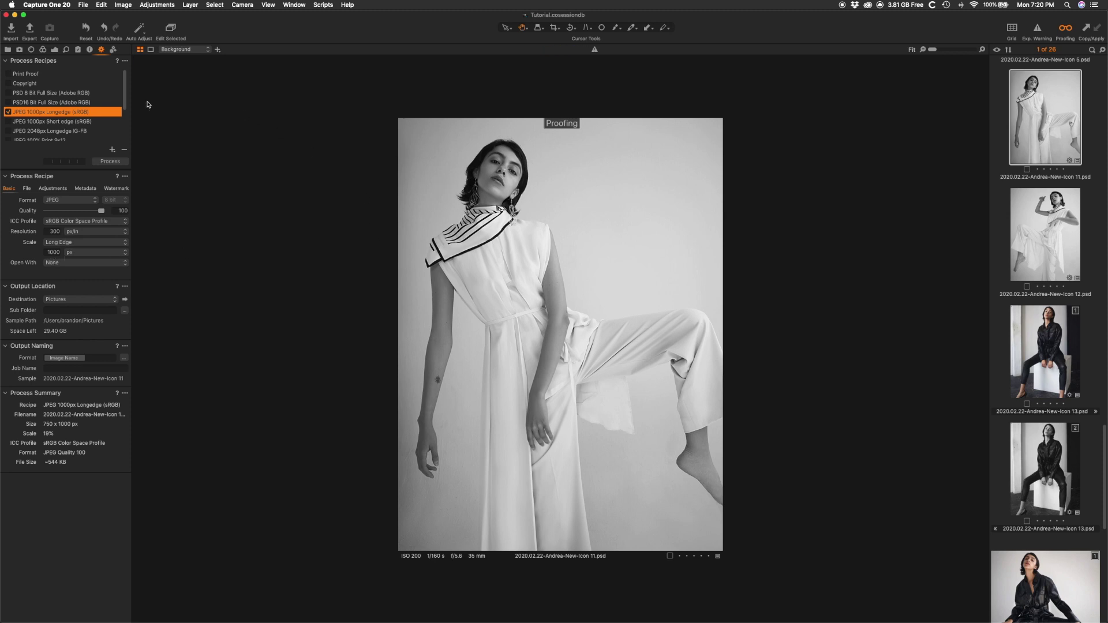
pyautogui.click(52, 188)
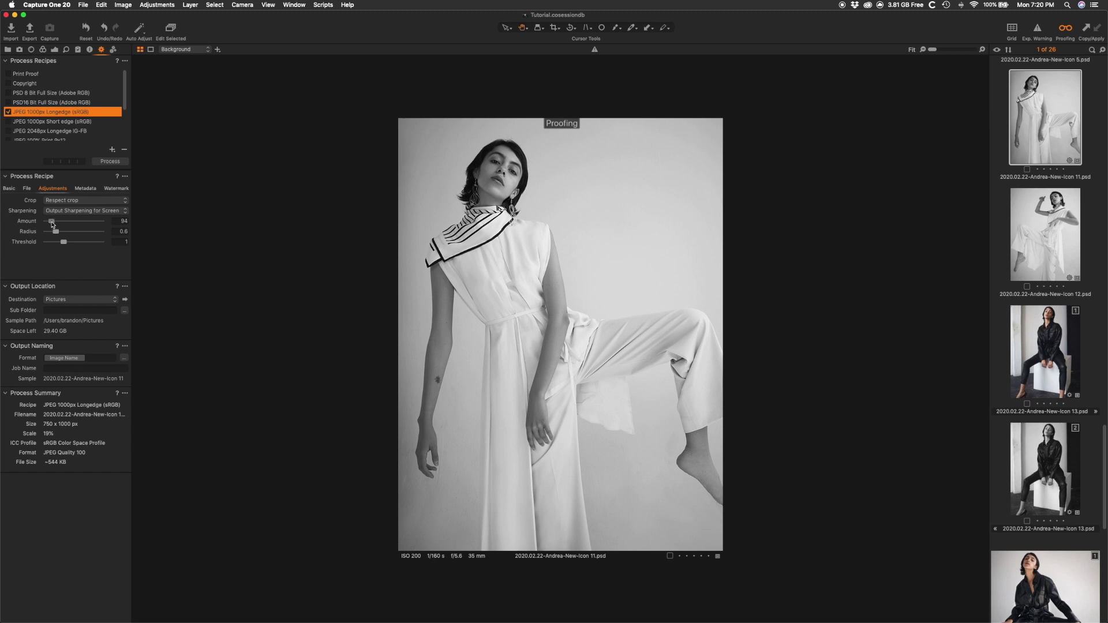
# Step: Adjust the output sharpening amount of the JPEG 1000px Longedge (sRGB) recipe and review its metadata and watermark options
pyautogui.moveTo(51, 224)
pyautogui.mouseDown()
pyautogui.moveTo(114, 230)
pyautogui.moveTo(57, 223)
pyautogui.mouseUp()
pyautogui.moveTo(57, 222); pyautogui.dragTo(56, 225)
pyautogui.click(85, 189)
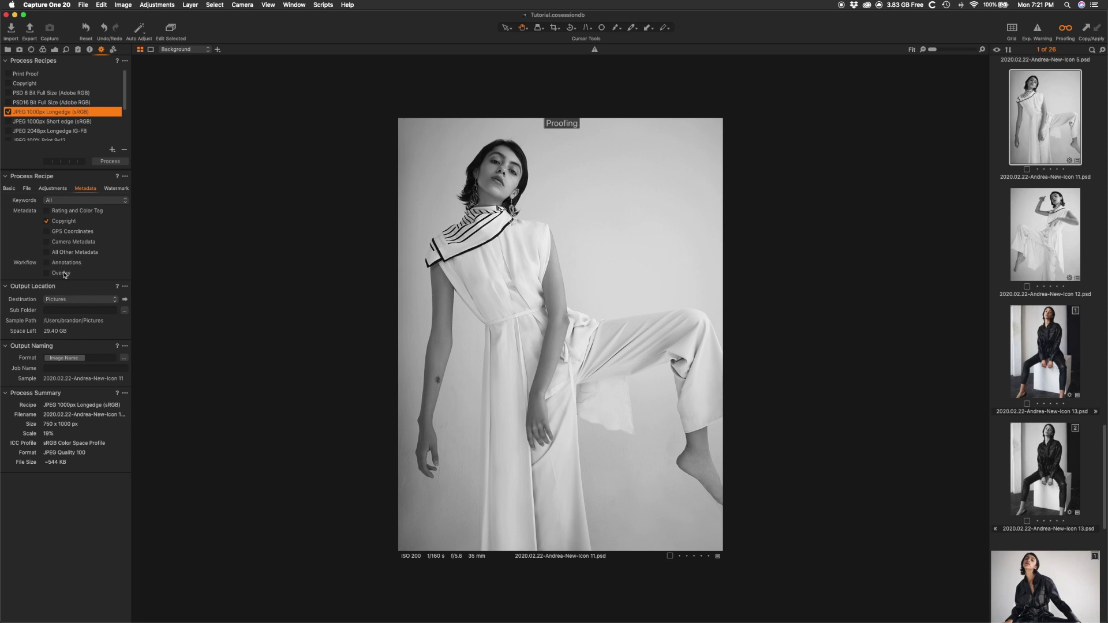
pyautogui.click(116, 191)
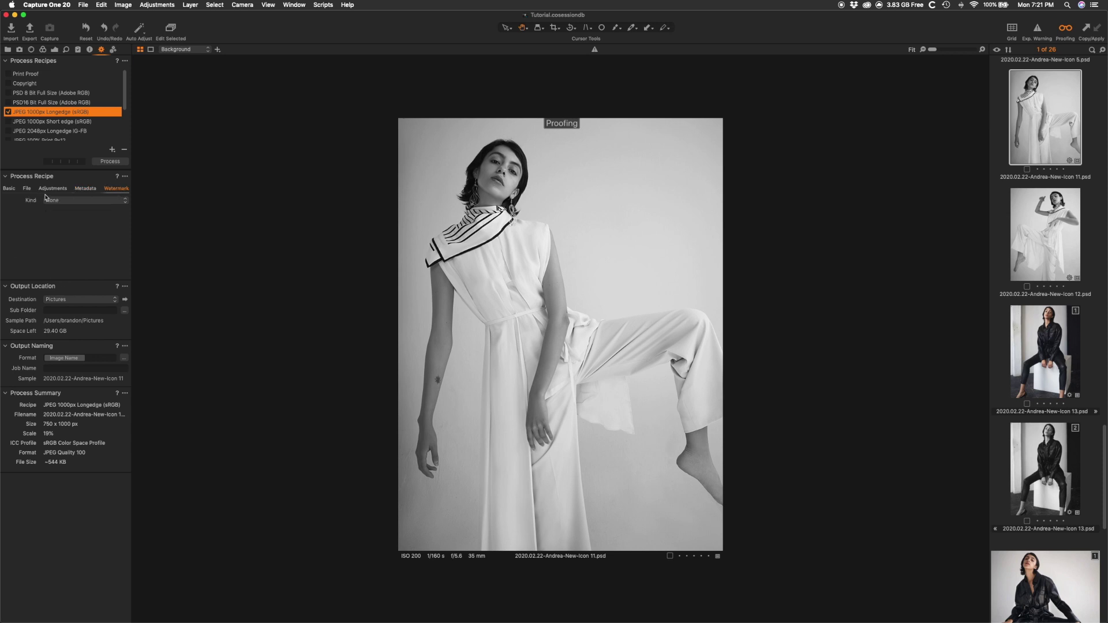
pyautogui.click(113, 201)
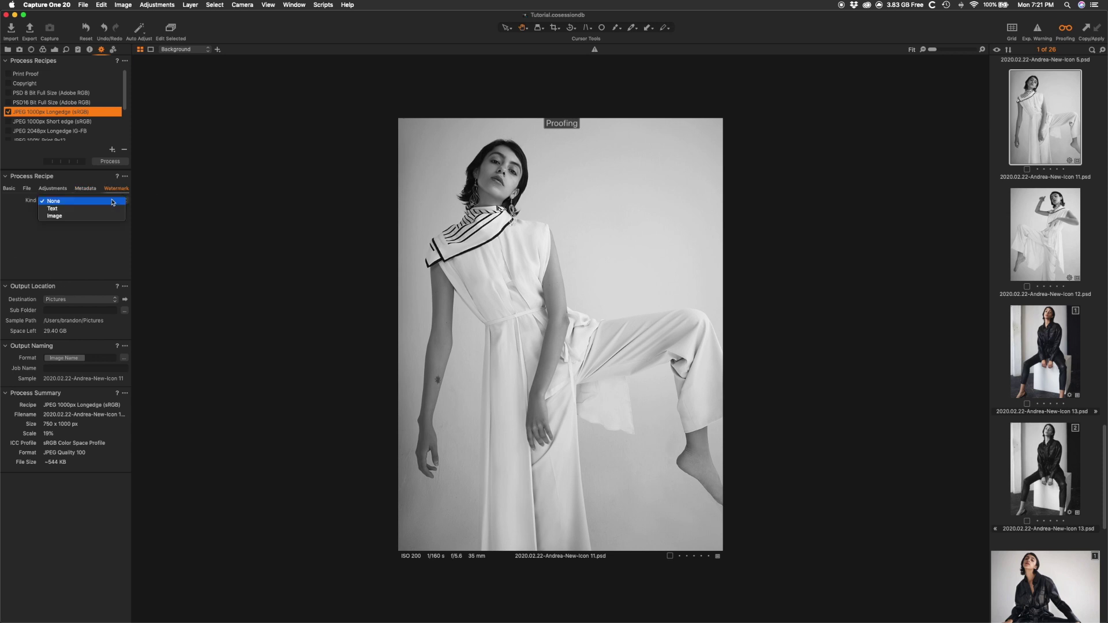
pyautogui.click(112, 201)
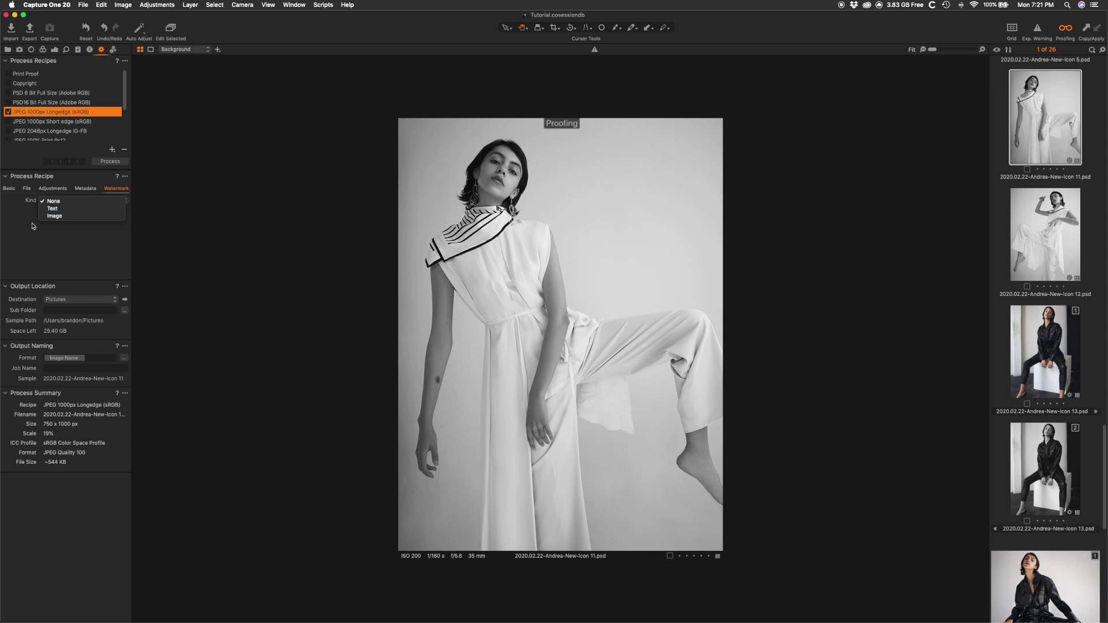
# Step: Set the long-edge scale of the JPEG 1000px Longedge (sRGB) recipe to 800 px while proofing
pyautogui.click(9, 190)
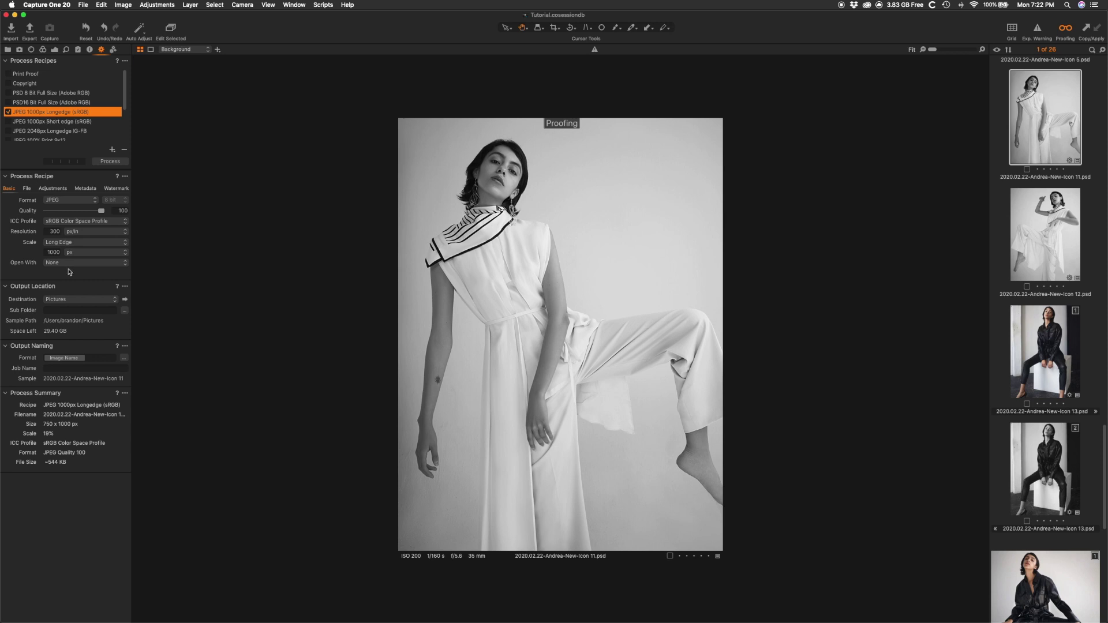
pyautogui.doubleClick(59, 253)
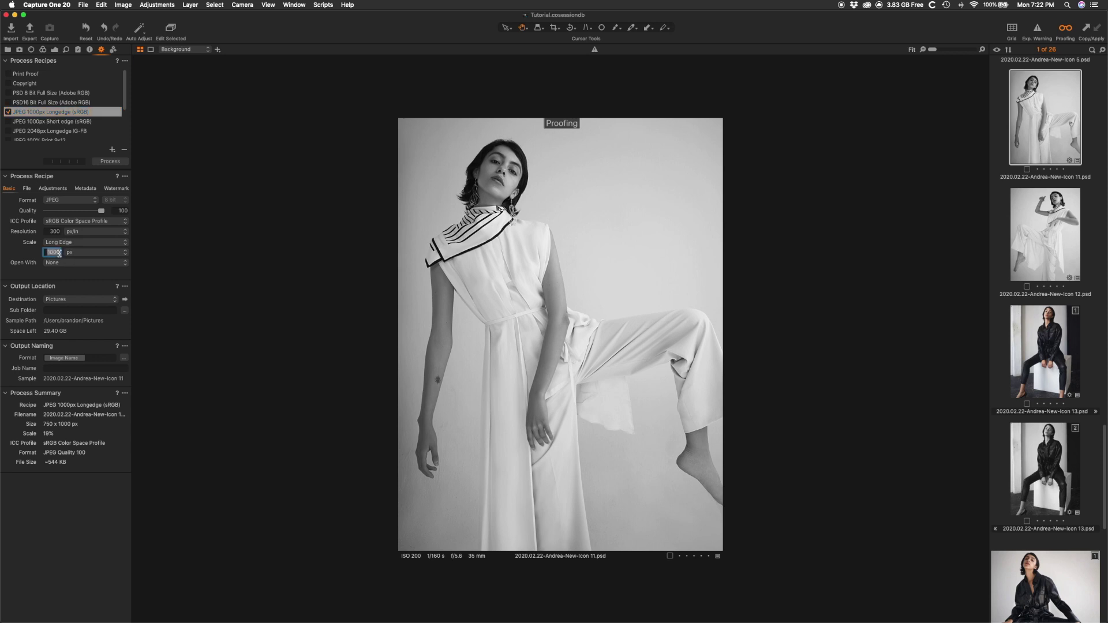
pyautogui.write('800')
pyautogui.press('Return')
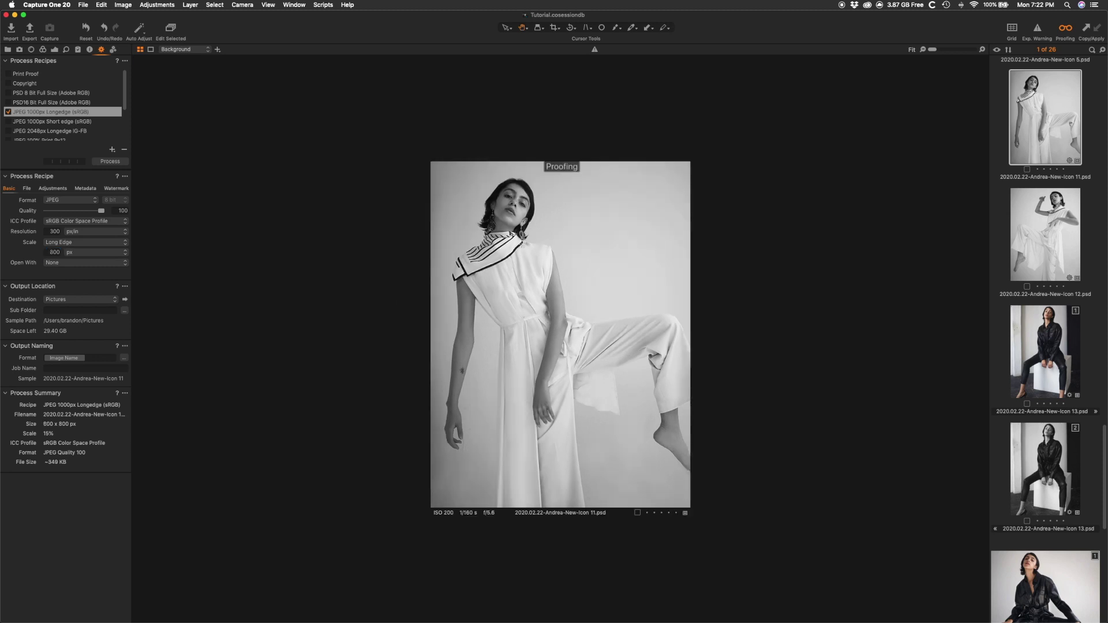
# Step: Turn off recipe proofing and set the long-edge scale of the JPEG 1000px Longedge (sRGB) recipe to 1000 px
pyautogui.press('super+alt+p')
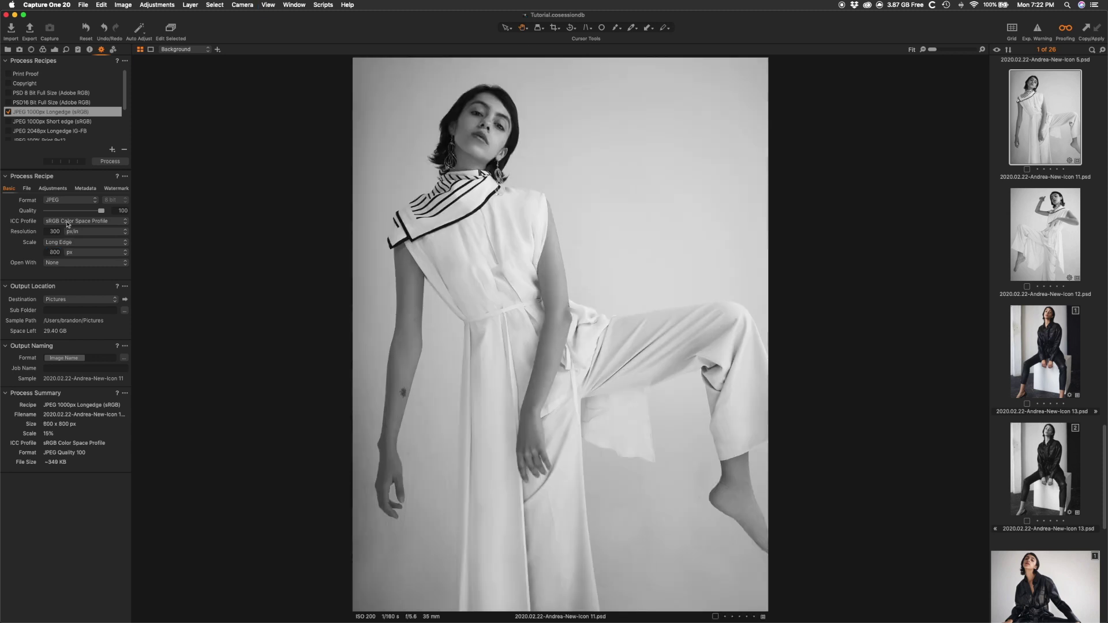
pyautogui.click(48, 121)
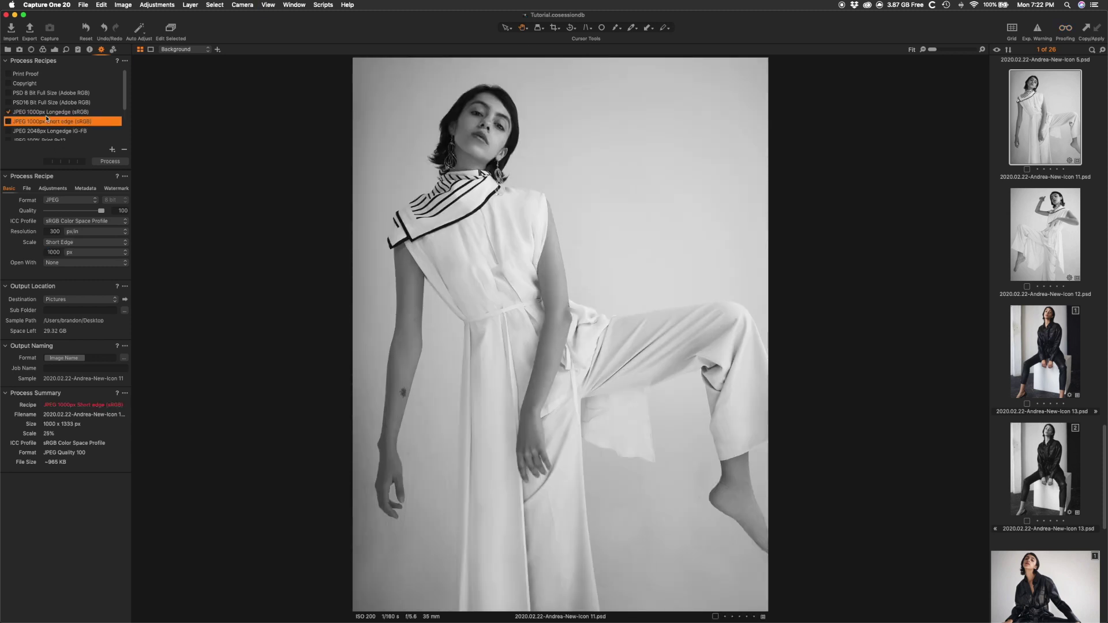
pyautogui.click(47, 113)
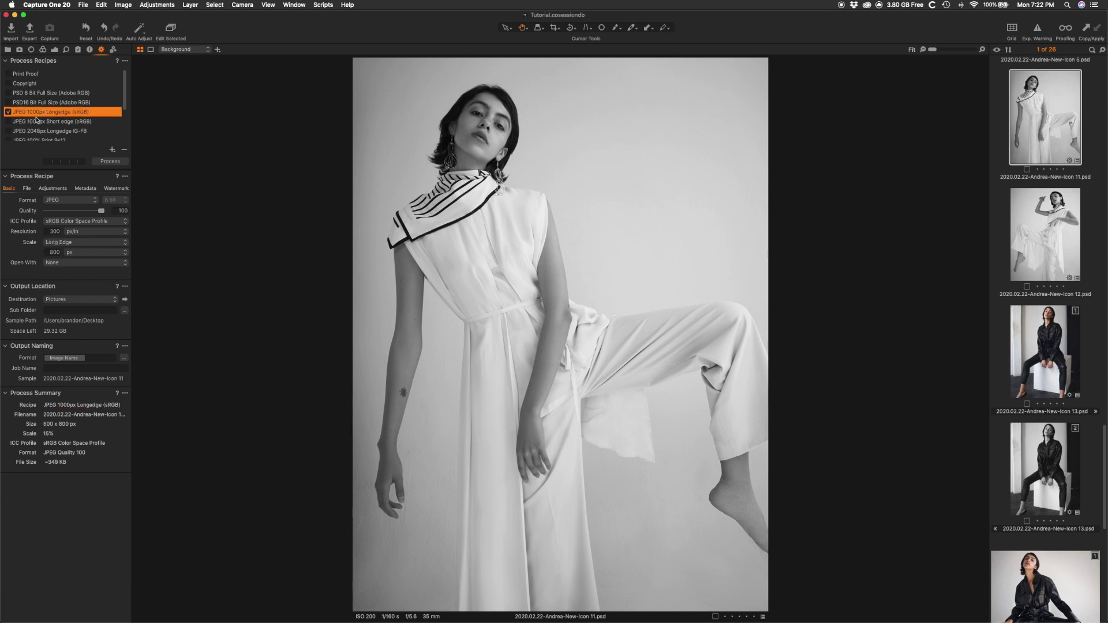
pyautogui.click(52, 252)
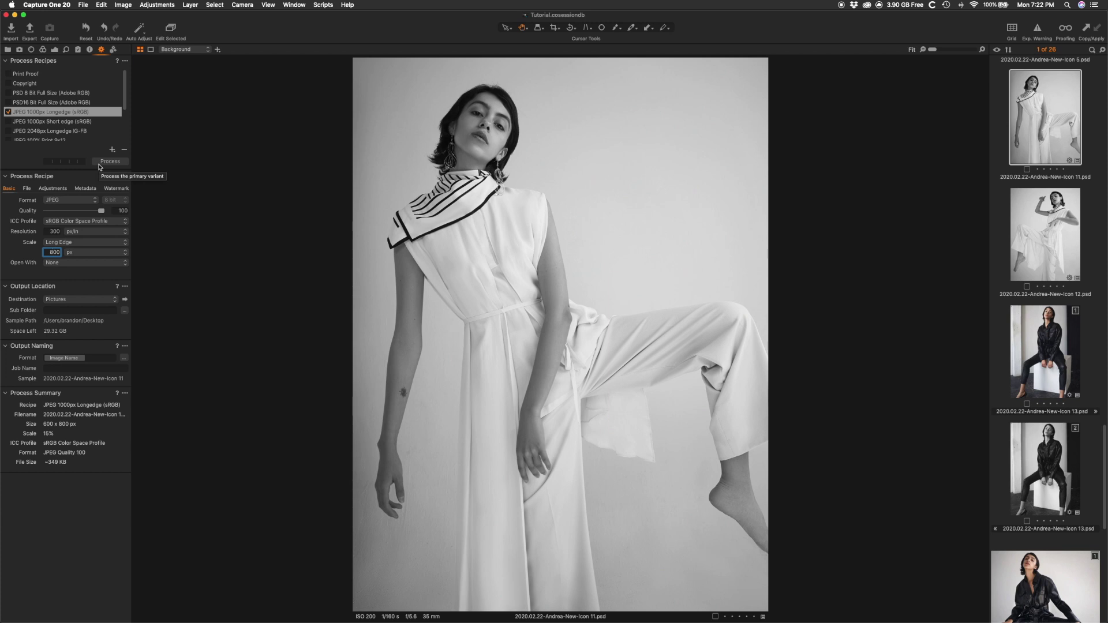
pyautogui.press('BackSpace')
pyautogui.press('Return')
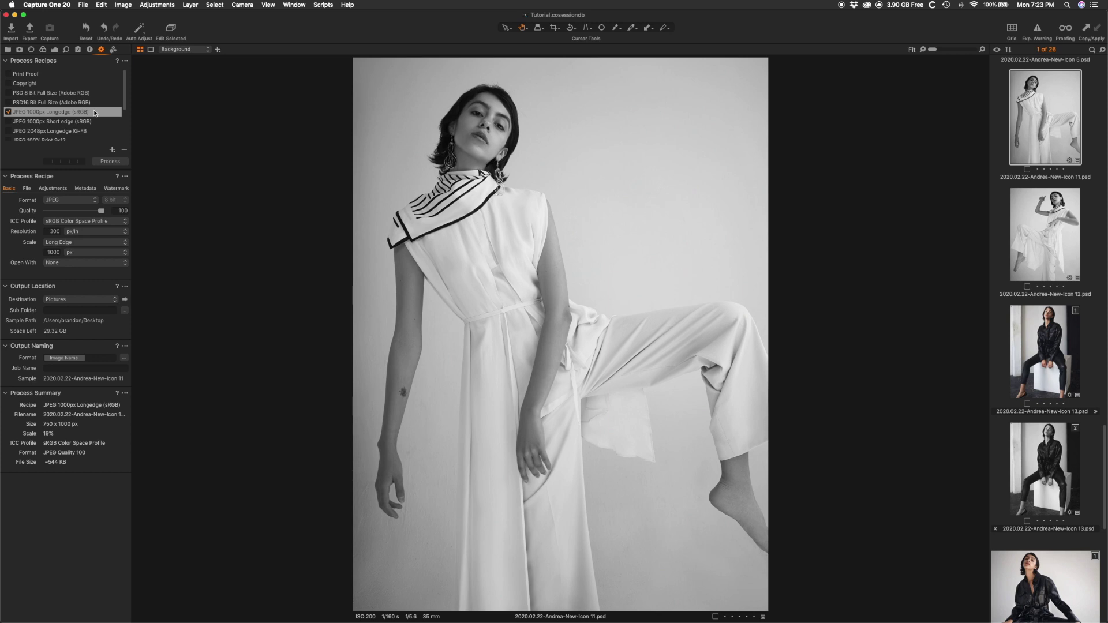
# Step: Select the range of images in the browser from New-Icon 16.psd up to New-Icon.psd
pyautogui.press('super+Tab')
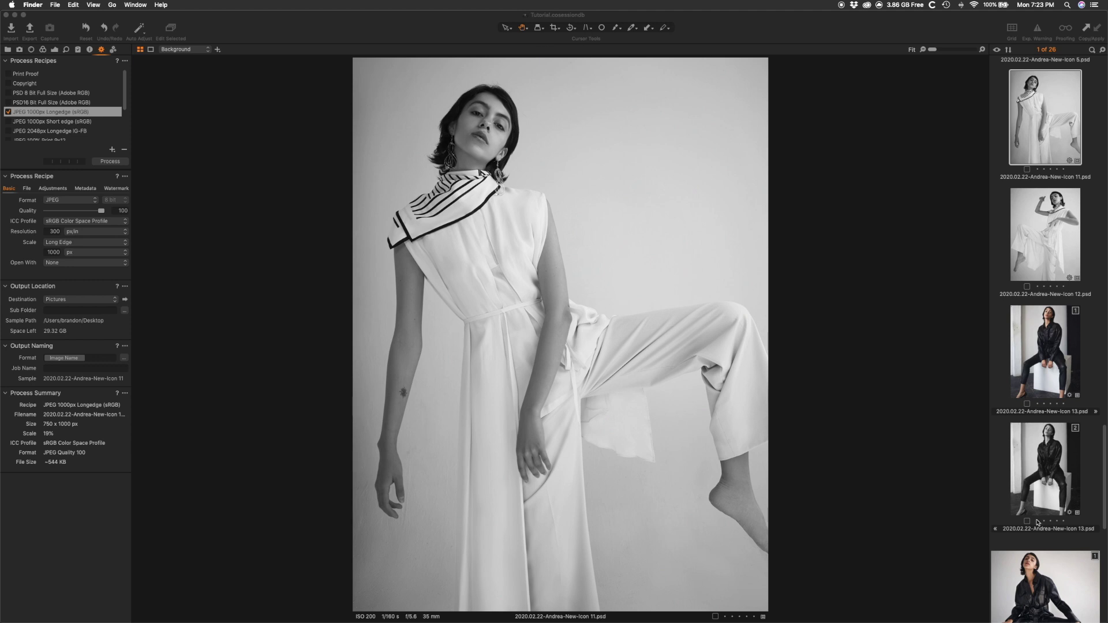
pyautogui.scroll(-10, 1020, 515)
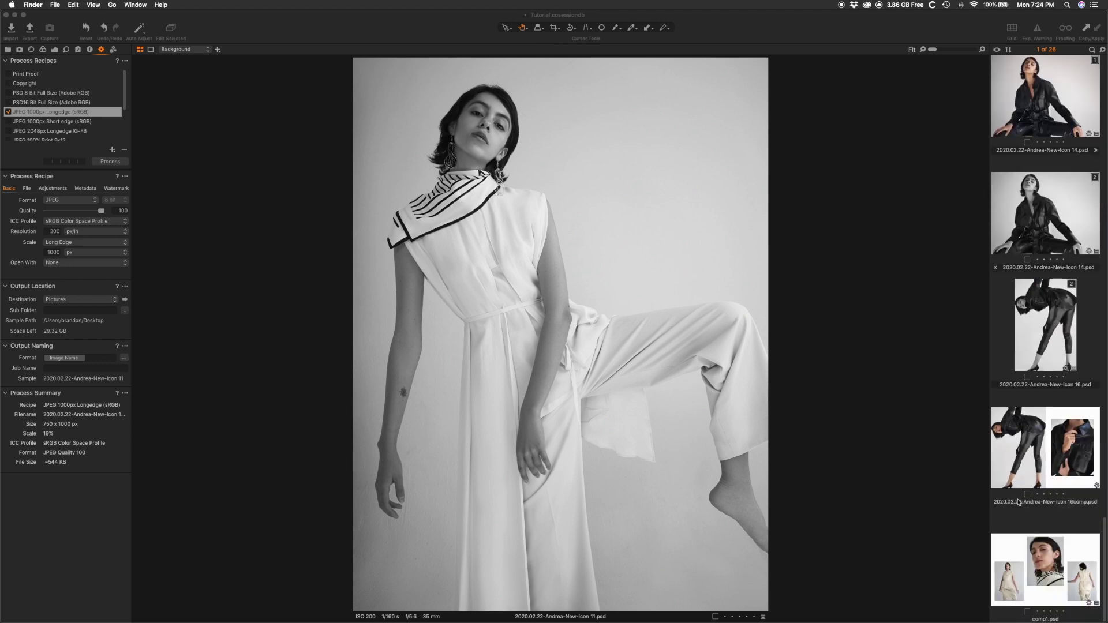
pyautogui.click(1035, 398)
pyautogui.scroll(10, 1036, 394)
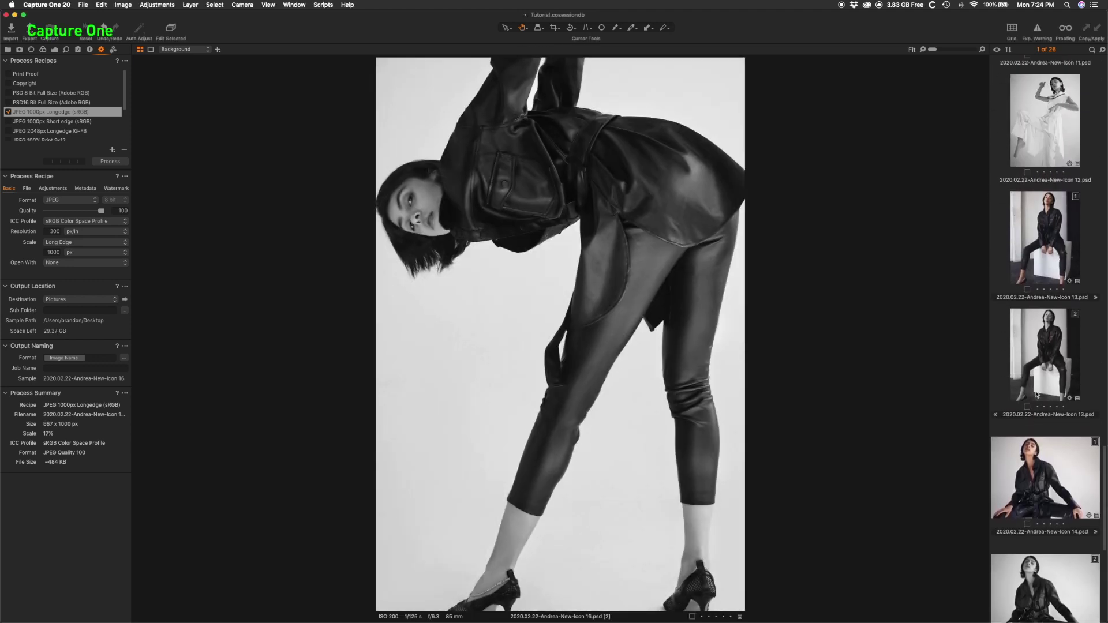
pyautogui.scroll(8, 1045, 382)
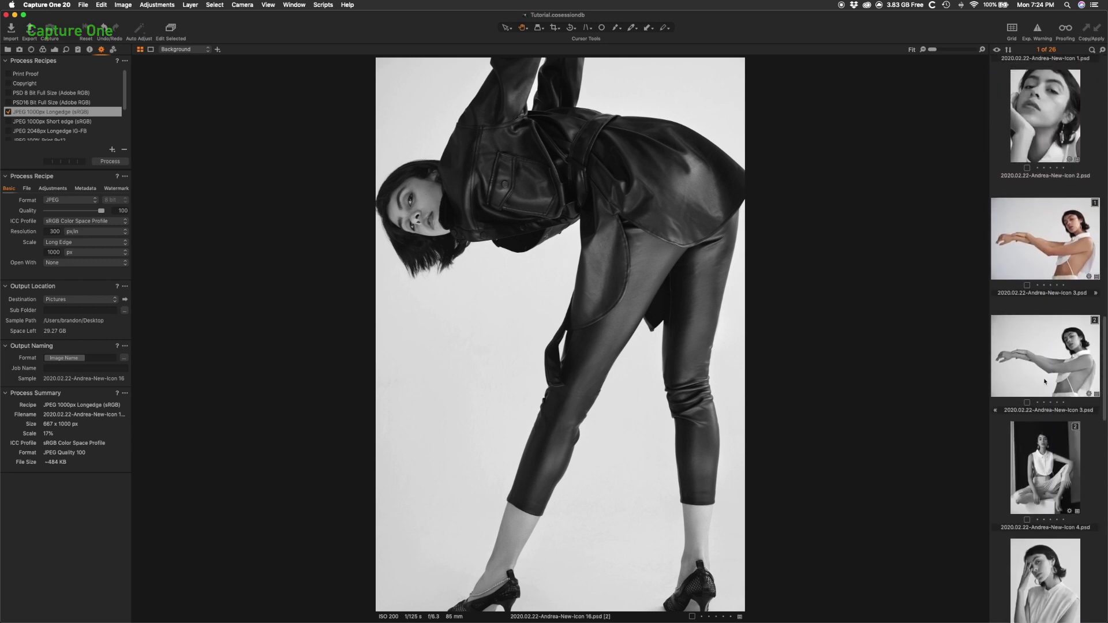
pyautogui.keyDown('shift'); pyautogui.click(1045, 221); pyautogui.keyUp('shift')
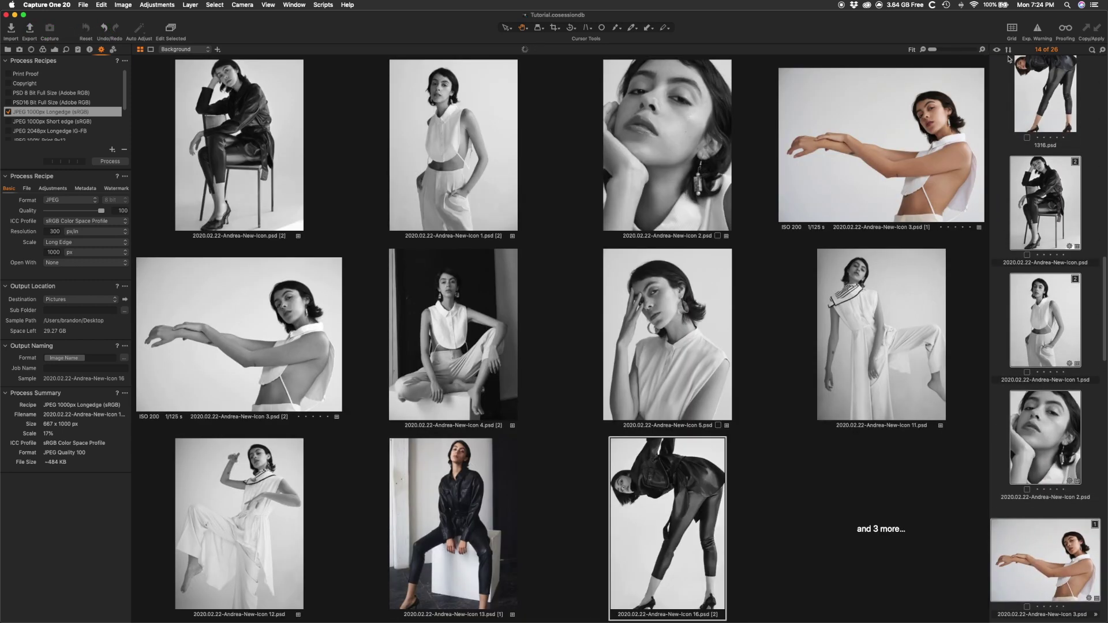
# Step: Disable the JPEG 1000px Longedge (sRGB) recipe and enable JPEG 2048px Longedge IG-FB
pyautogui.click(8, 112)
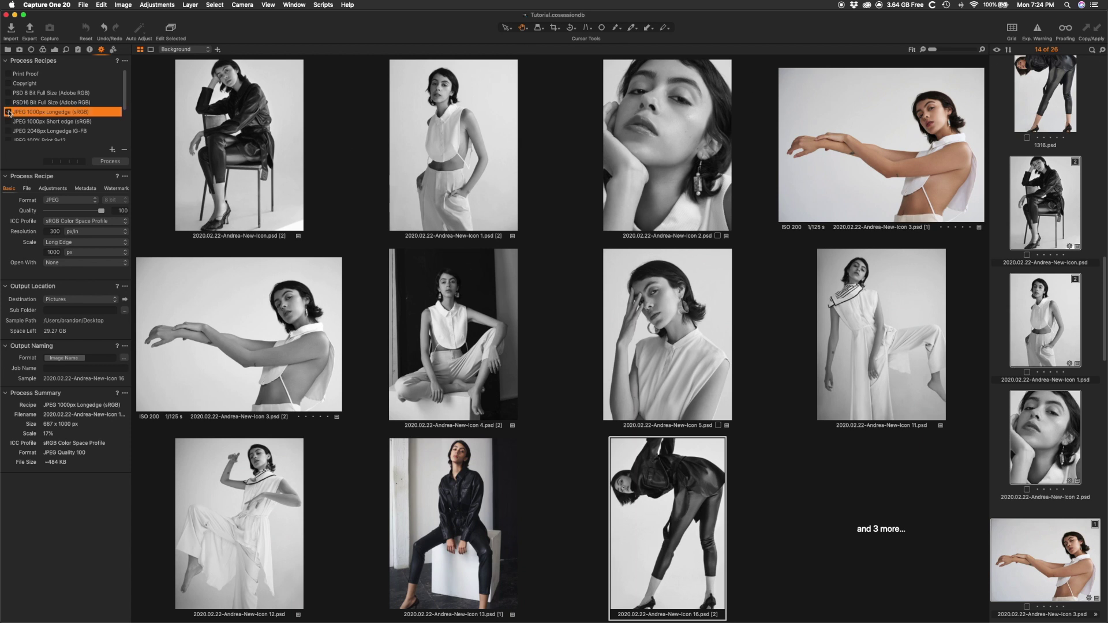
pyautogui.click(17, 134)
pyautogui.click(9, 131)
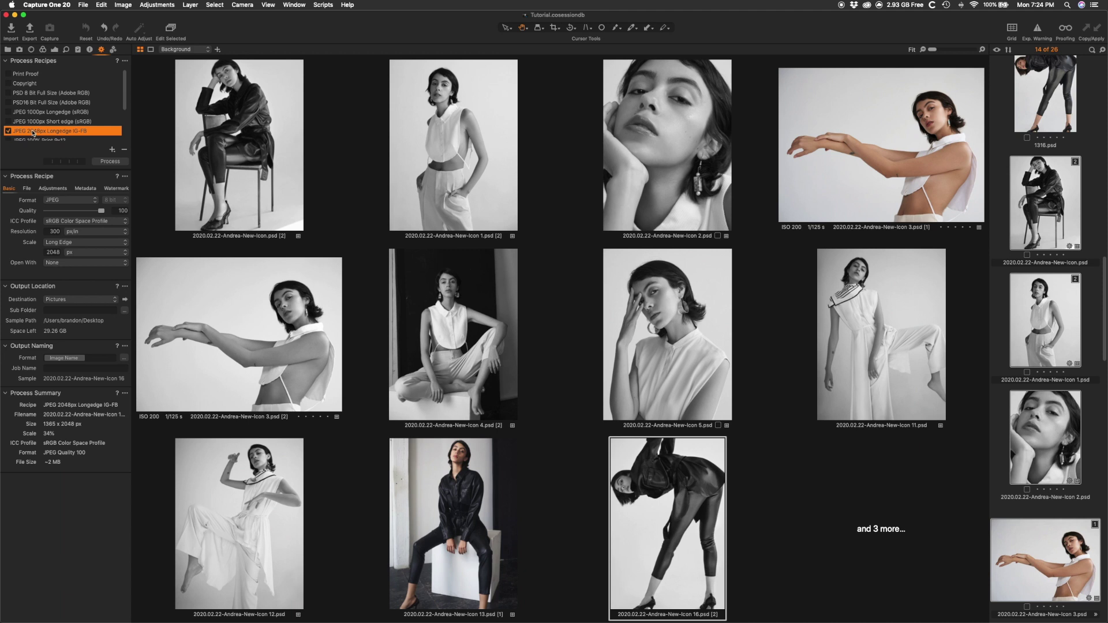
# Step: Enable the JPEG 100% Quality (sRGB), JPEG 1000px Longedge (sRGB) and JPEG 100% Print 9x12 recipes as well
pyautogui.scroll(-1, 33, 133)
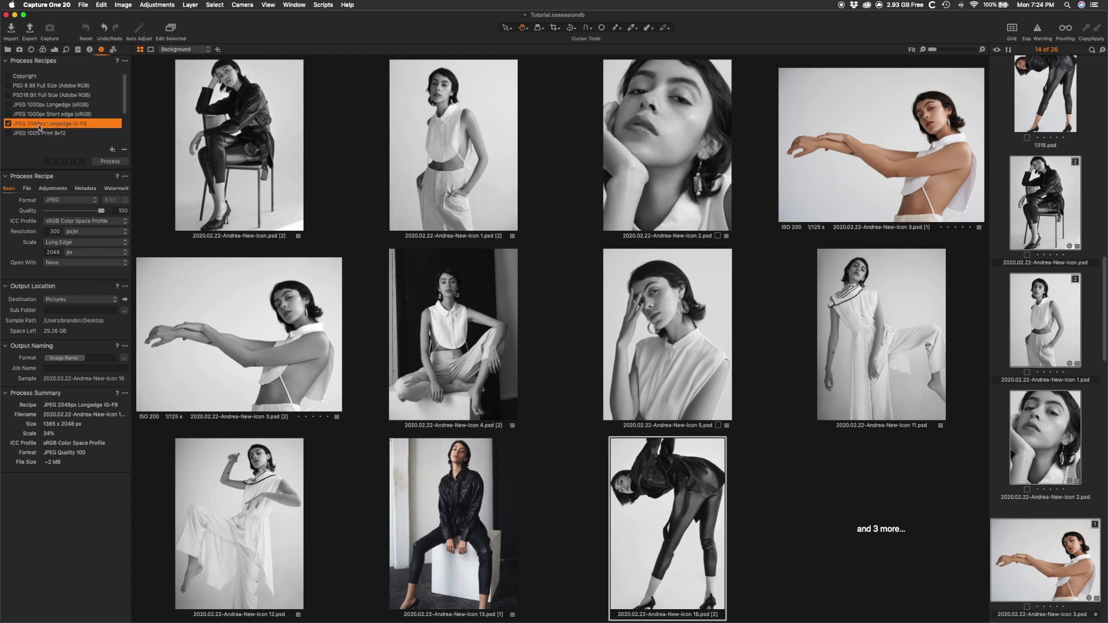
pyautogui.scroll(-2, 35, 123)
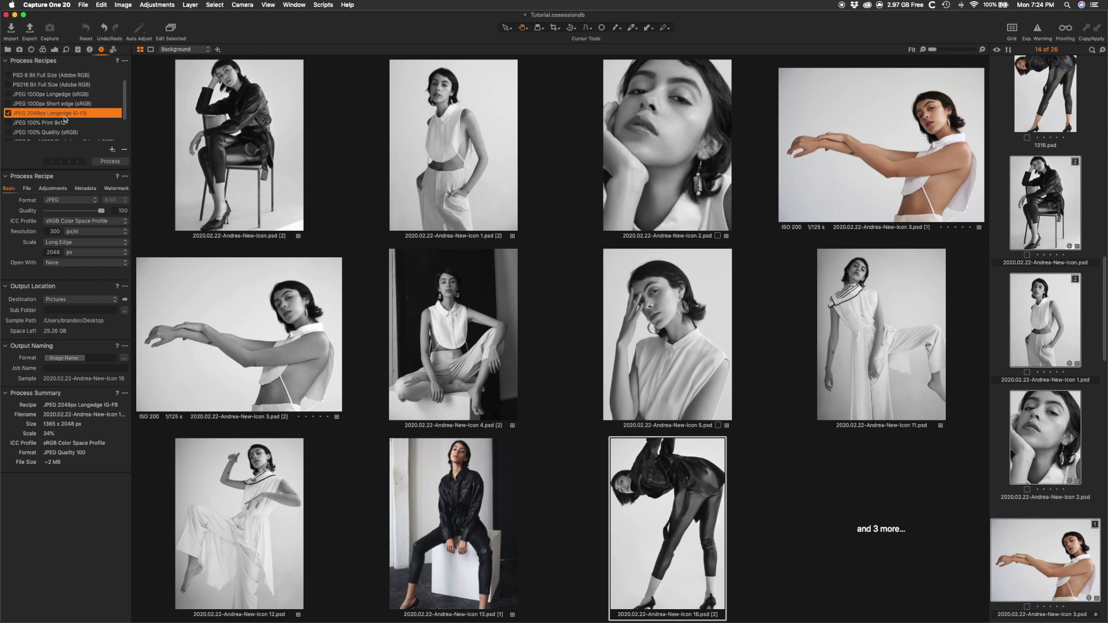
pyautogui.scroll(-5, 45, 128)
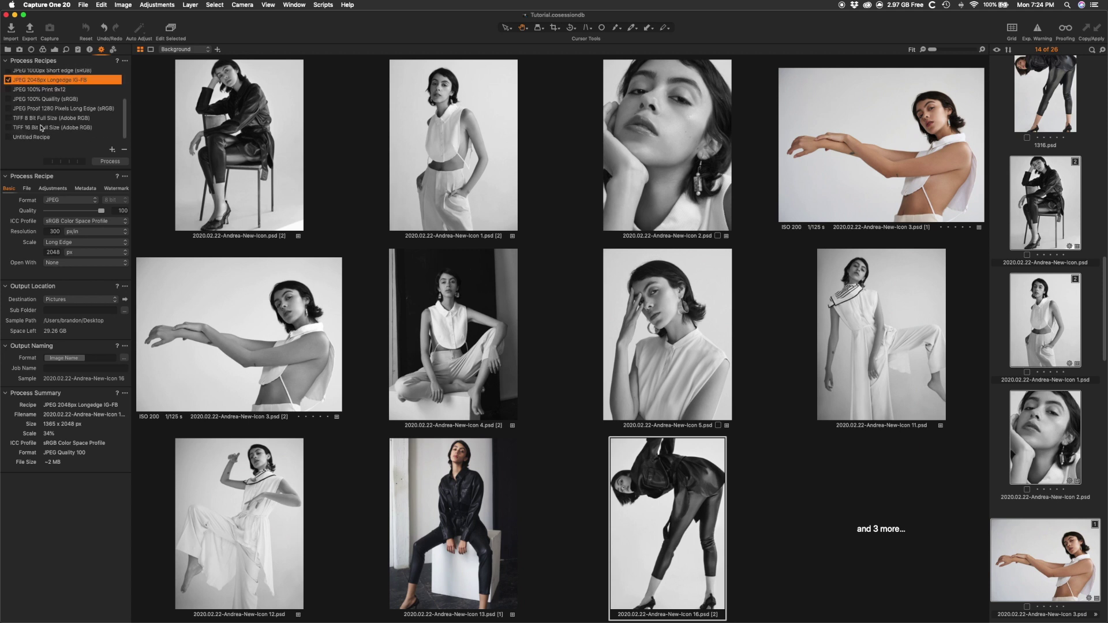
pyautogui.click(21, 102)
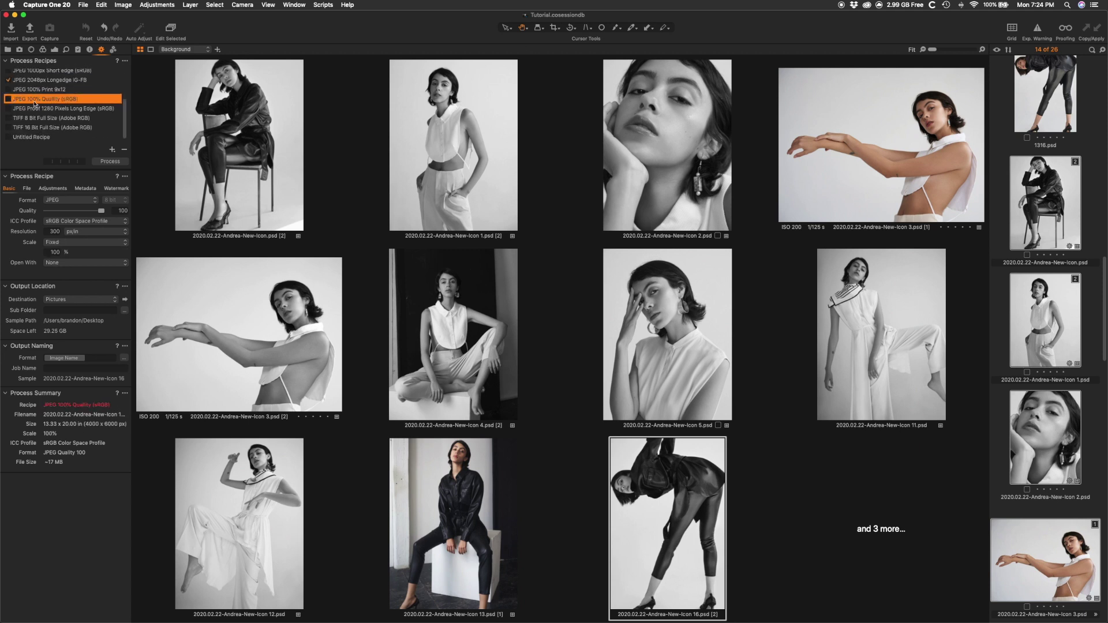
pyautogui.click(8, 99)
pyautogui.scroll(4, 45, 135)
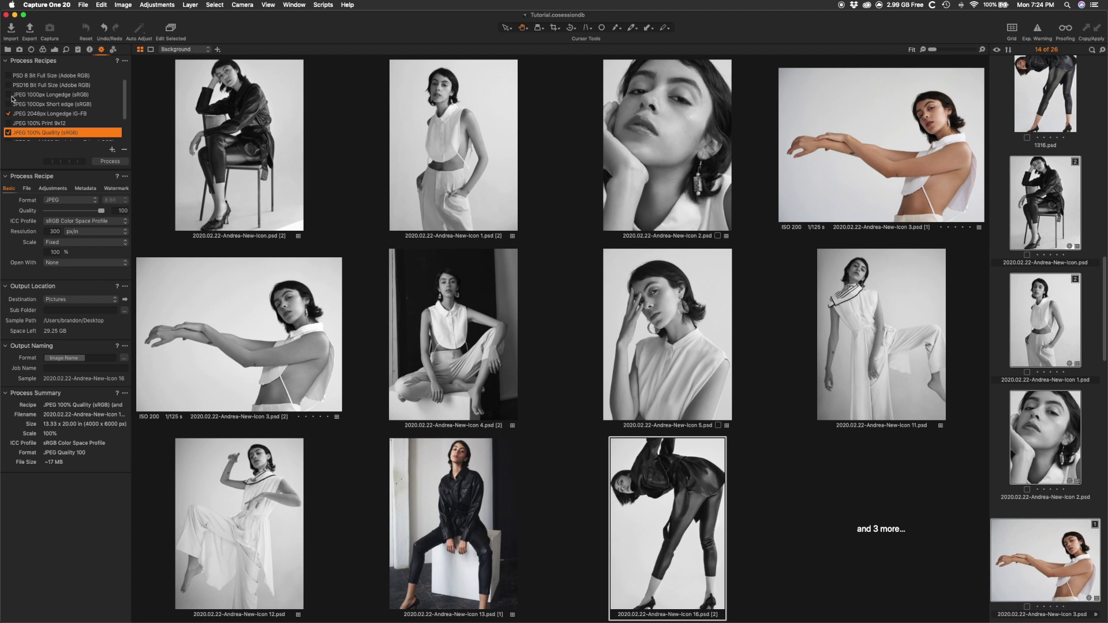
pyautogui.click(9, 94)
pyautogui.scroll(2, 34, 99)
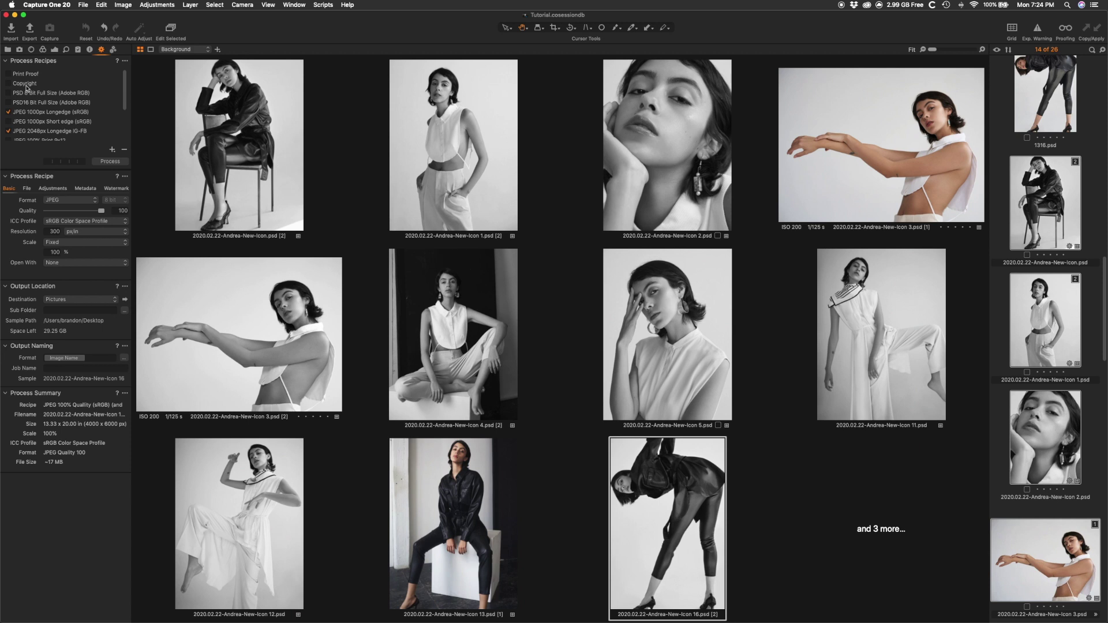
pyautogui.scroll(-5, 33, 117)
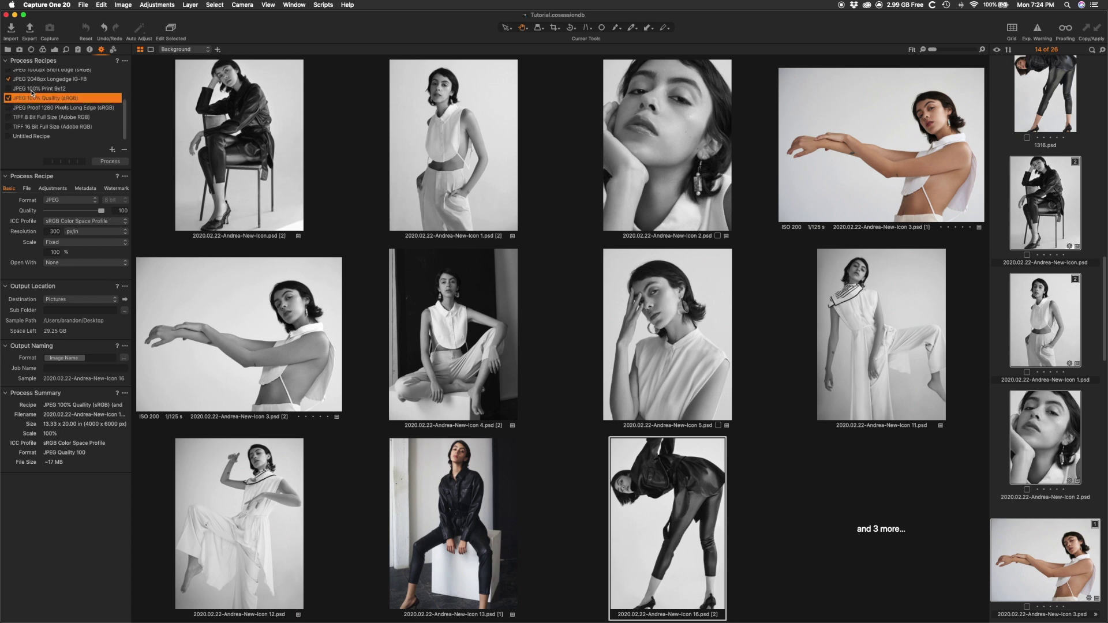
pyautogui.click(9, 89)
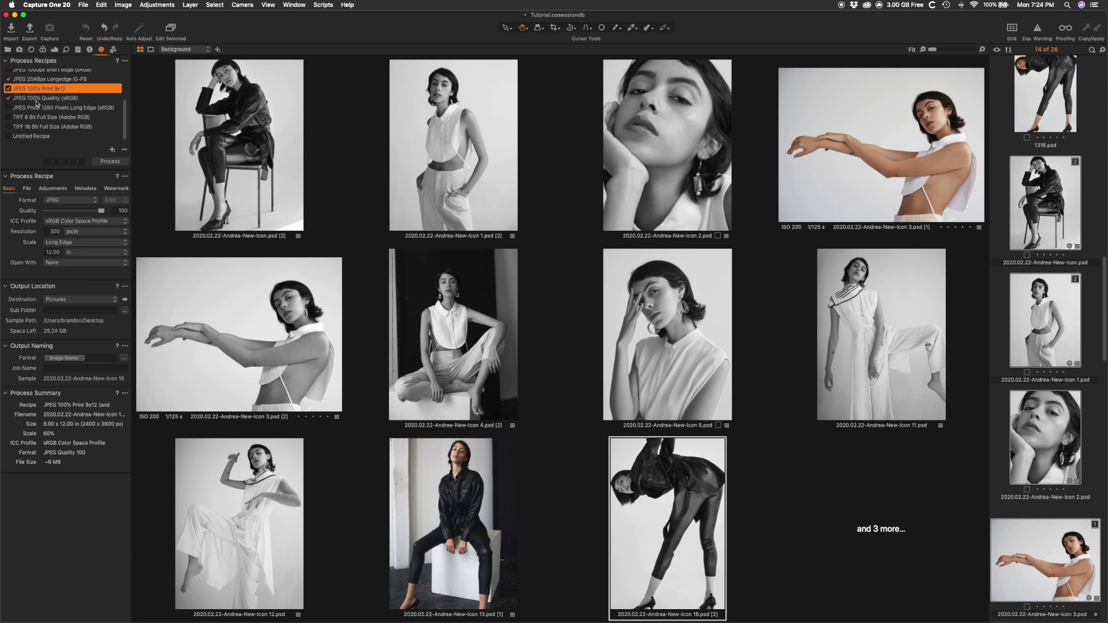
pyautogui.scroll(4, 42, 113)
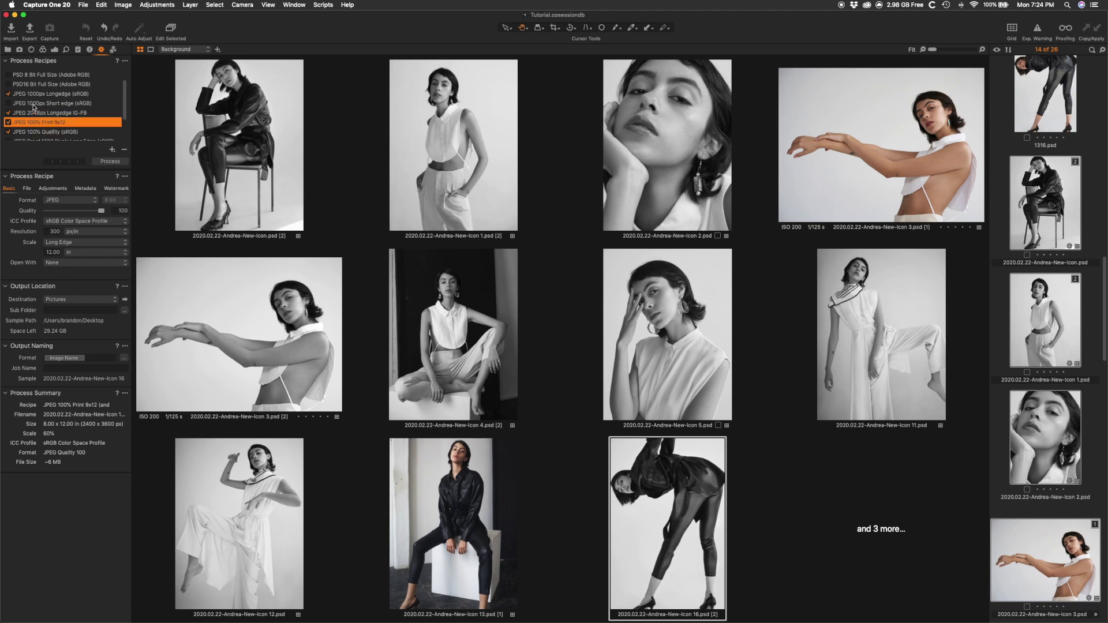
# Step: Process all selected variants with the enabled recipes, accepting the read-only notice
pyautogui.press('super+d')
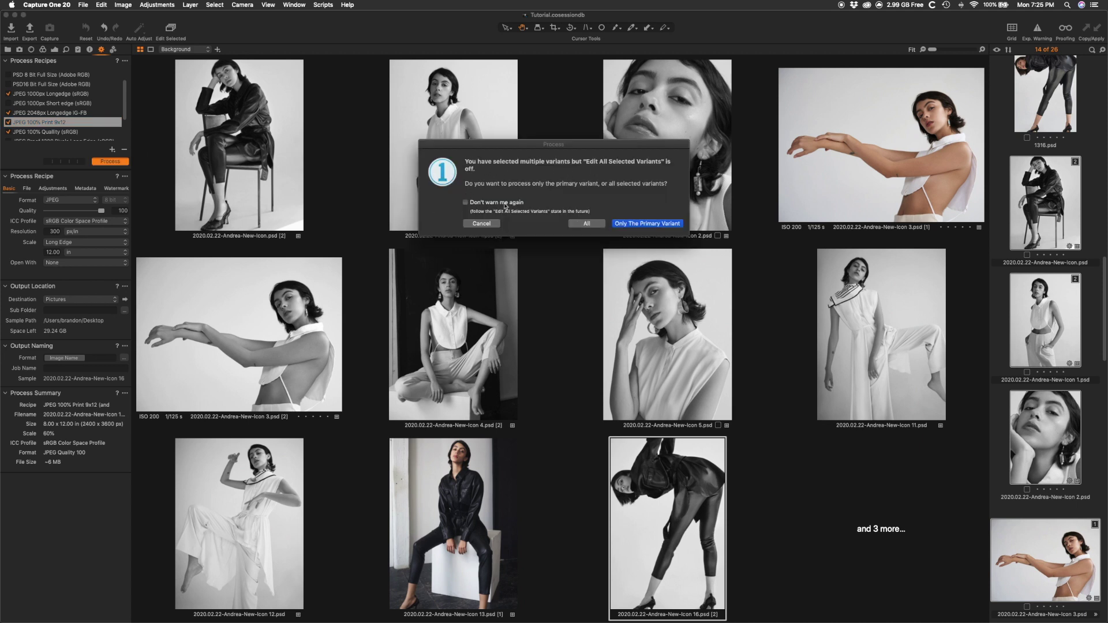
pyautogui.click(576, 227)
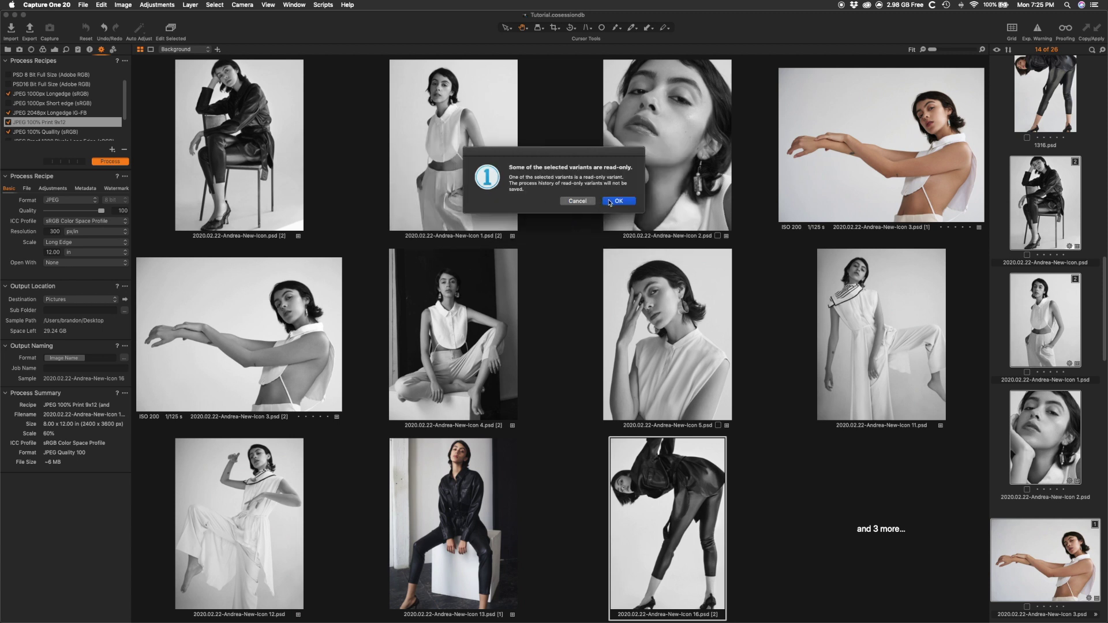
pyautogui.click(609, 201)
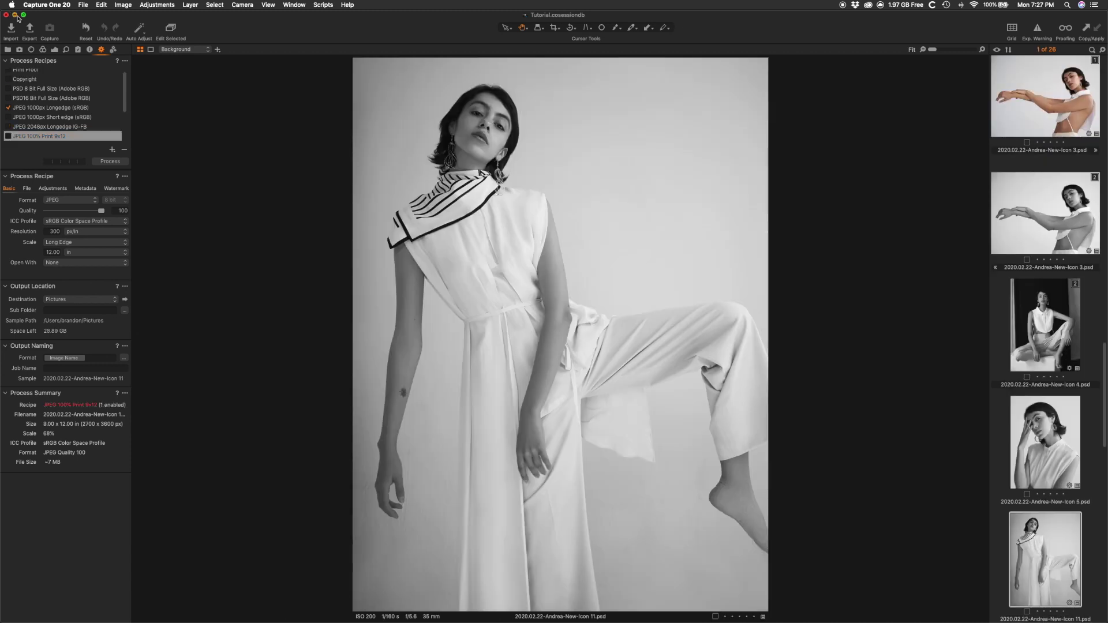
# Step: Switch to the Finder desktop and open the exported JPEG 100% Print 9x12, JPEG 100% Quality (sRGB) and JPEG 1000px Longedge (sRGB) folders in separate, spread-out windows
pyautogui.click(15, 16)
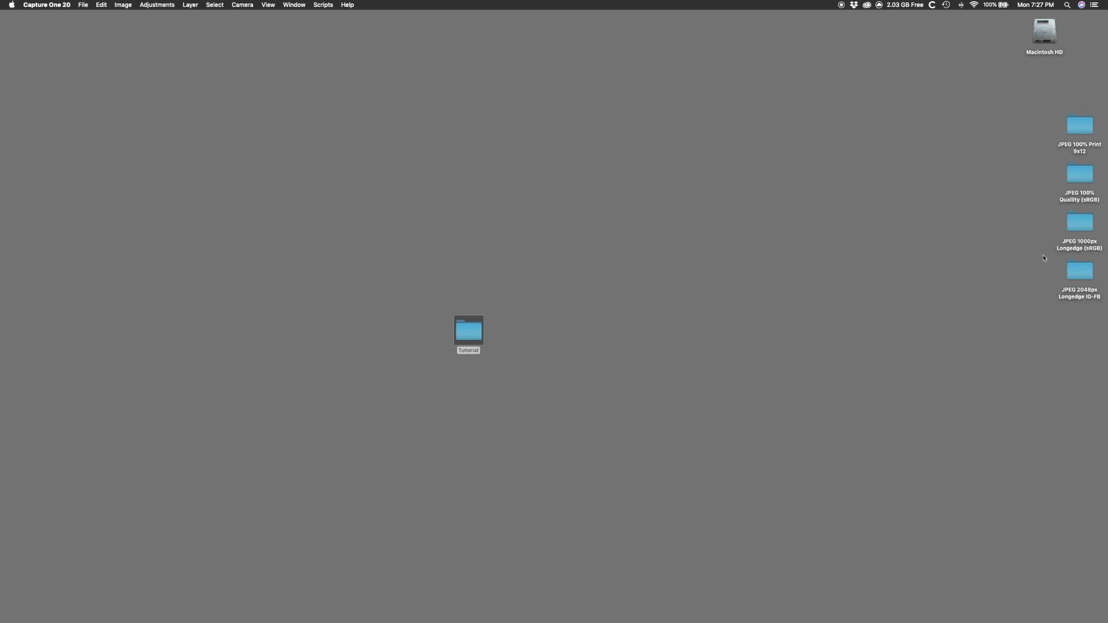
pyautogui.doubleClick(1073, 128)
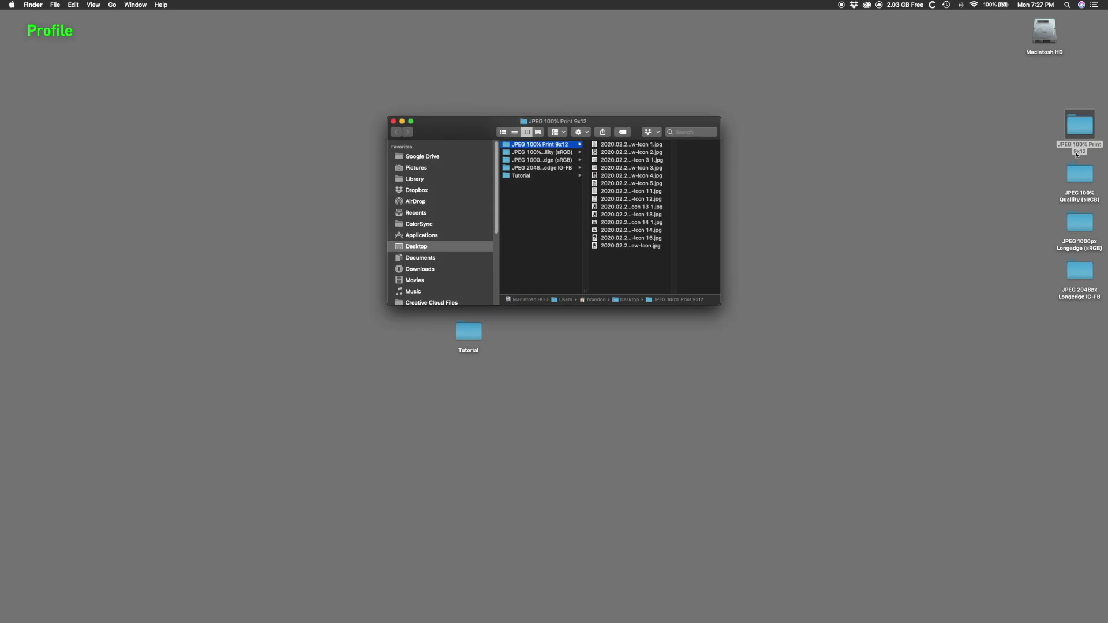
pyautogui.click(1080, 180)
pyautogui.doubleClick(1080, 181)
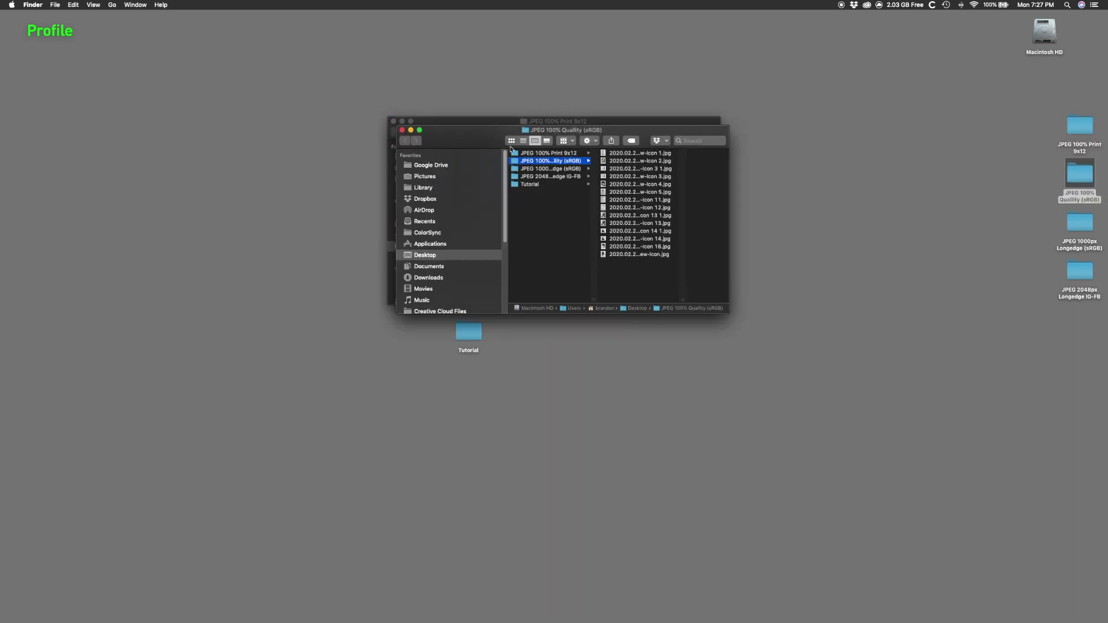
pyautogui.moveTo(510, 148); pyautogui.dragTo(193, 158)
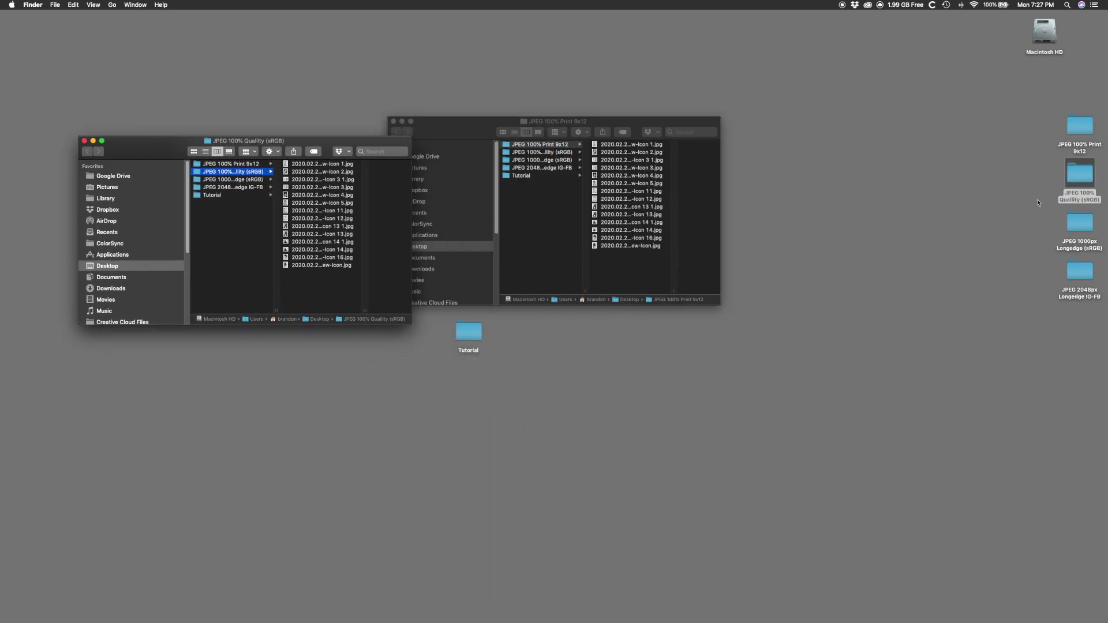
pyautogui.doubleClick(1080, 221)
pyautogui.moveTo(439, 185); pyautogui.dragTo(364, 359)
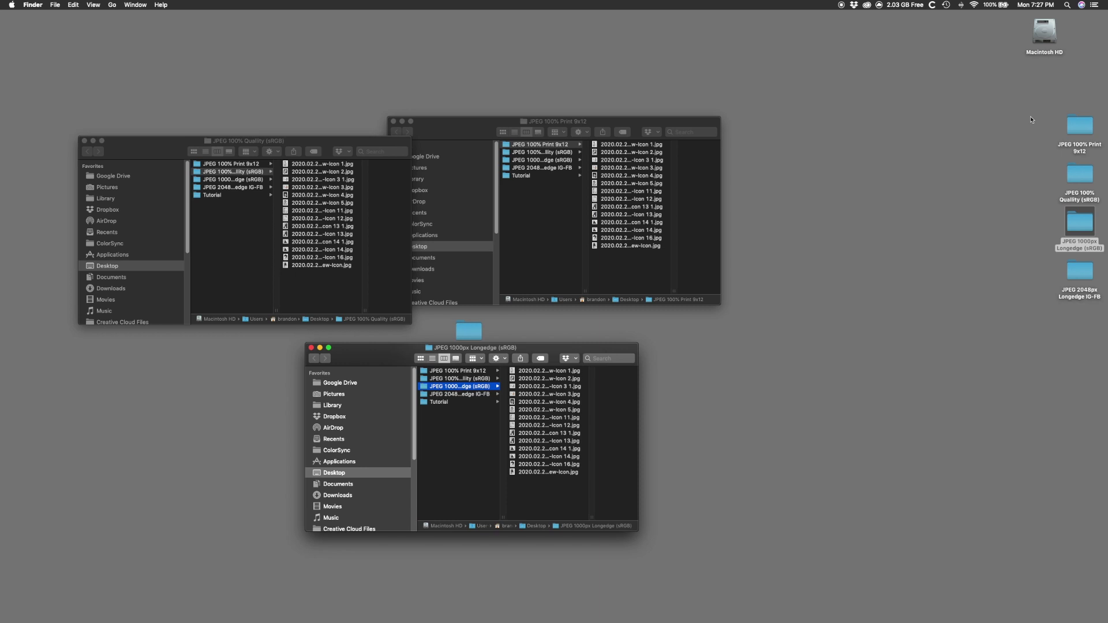
# Step: Group the four exported JPEG folders on the desktop into a new folder named Shoot
pyautogui.moveTo(1030, 116); pyautogui.dragTo(1093, 282)
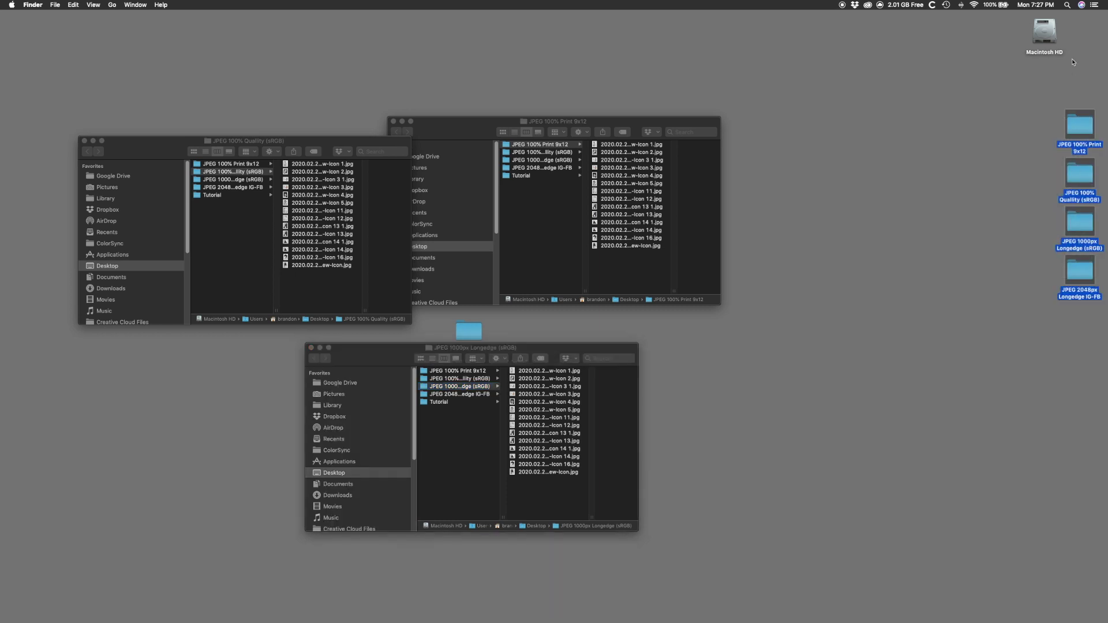
pyautogui.rightClick(1074, 115)
pyautogui.click(1048, 124)
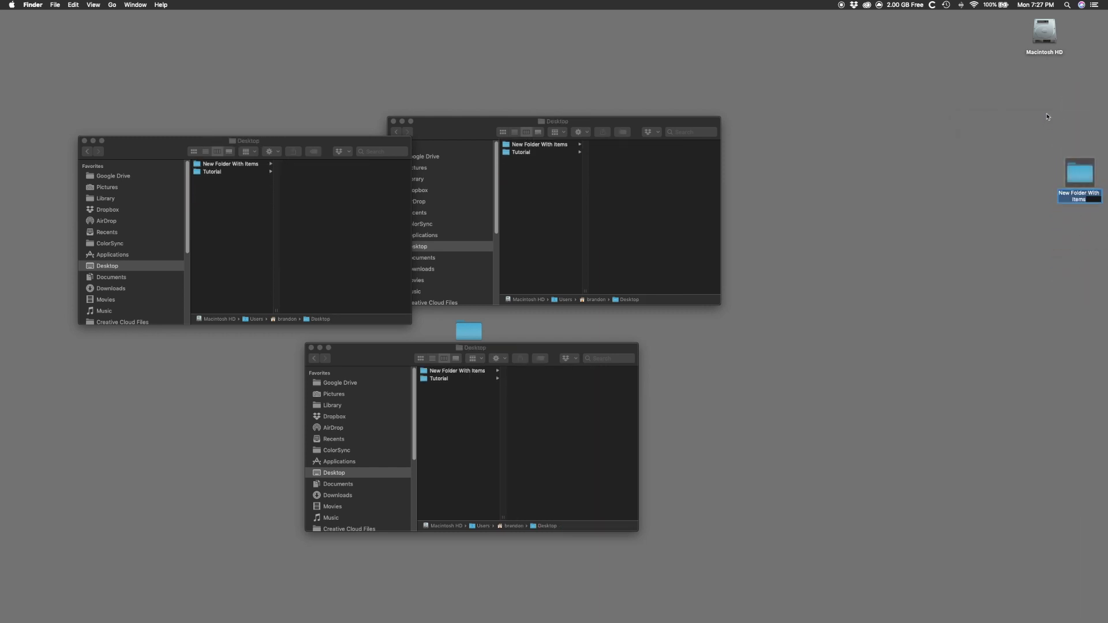
pyautogui.write('Shoot')
pyautogui.press('Return')
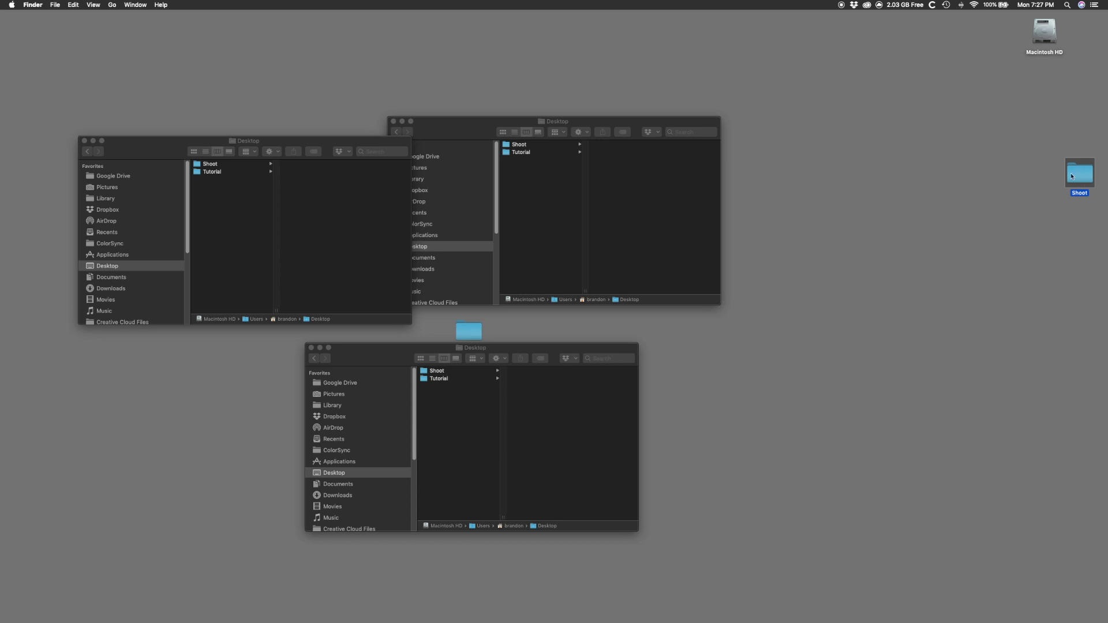
# Step: Move the Shoot folder further in on the desktop, then open it and widen its contents column to fit the full subfolder names
pyautogui.moveTo(1078, 184); pyautogui.dragTo(943, 147)
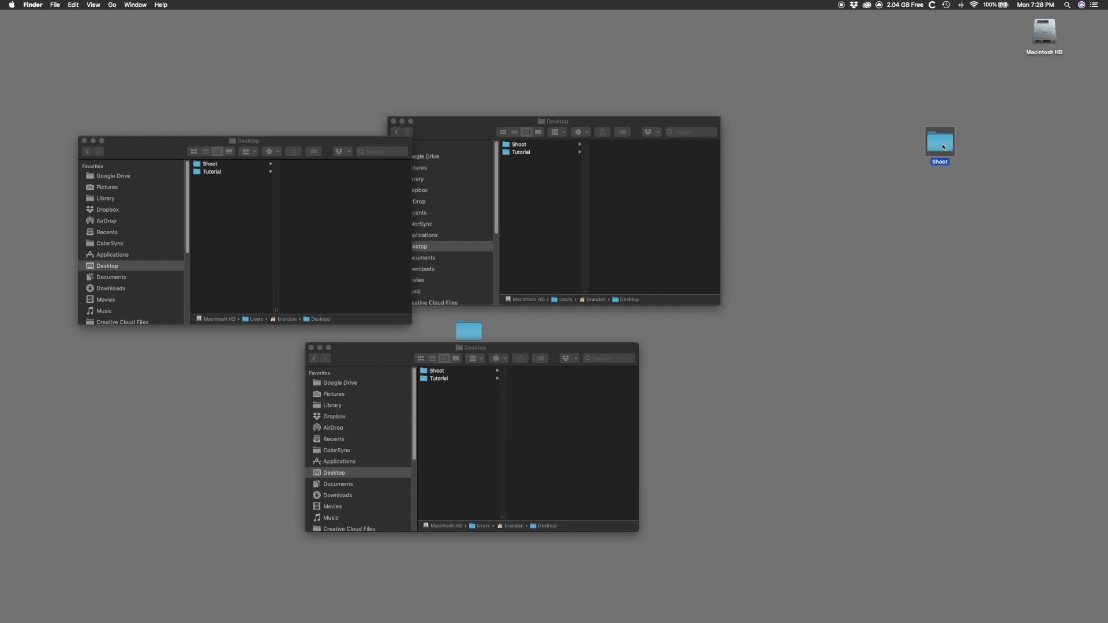
pyautogui.doubleClick(943, 146)
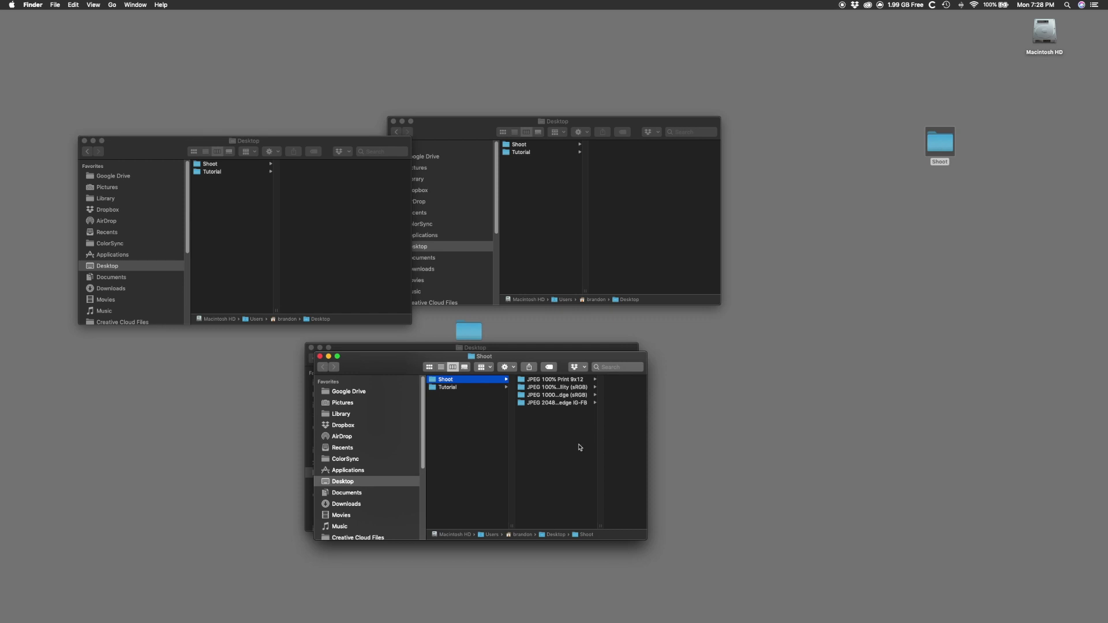
pyautogui.doubleClick(601, 525)
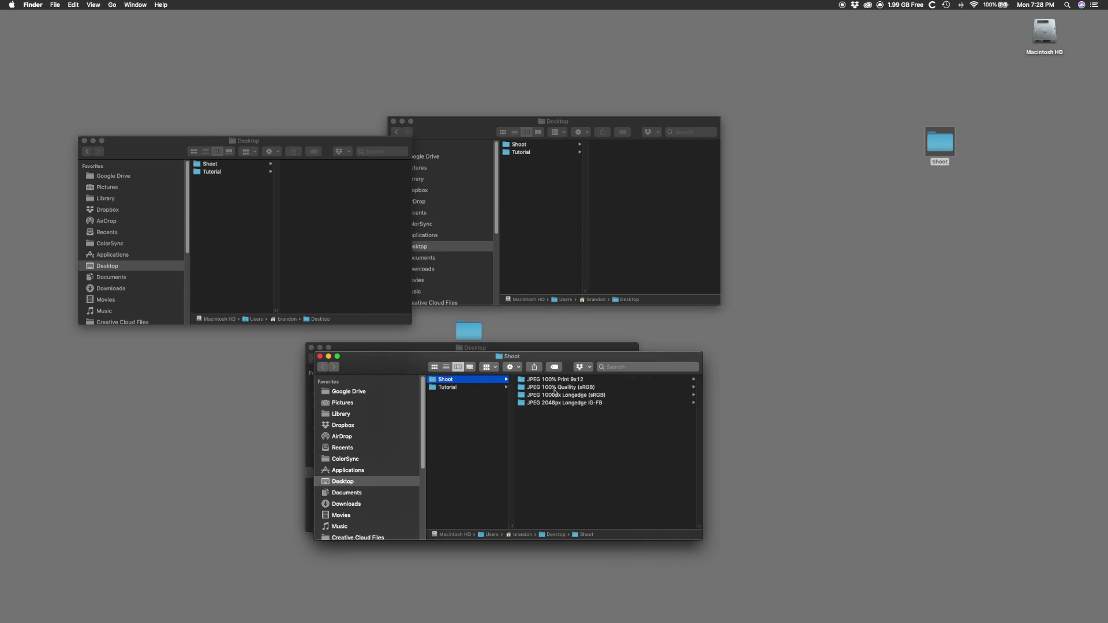